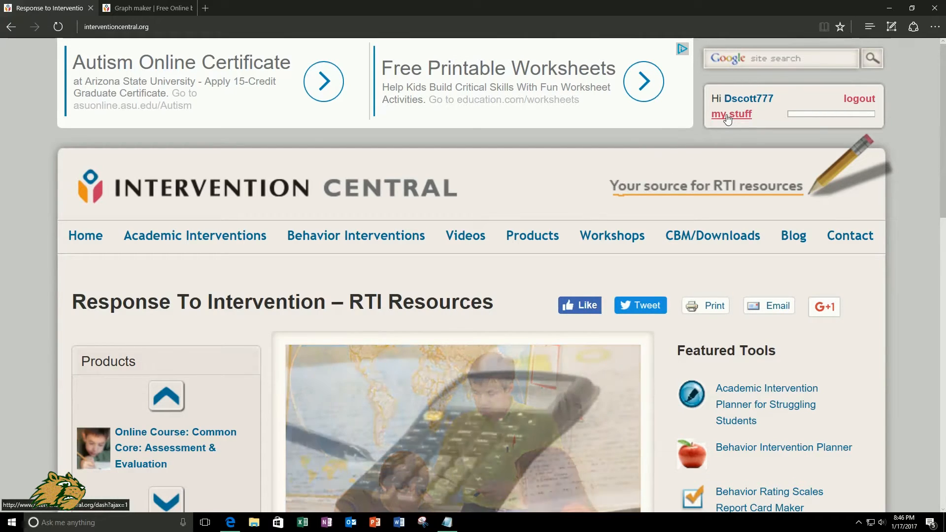
Create a new ChartDog Graph Maker document from the account's own tool documents
{"action": "left_click", "coordinate": [728, 116]}
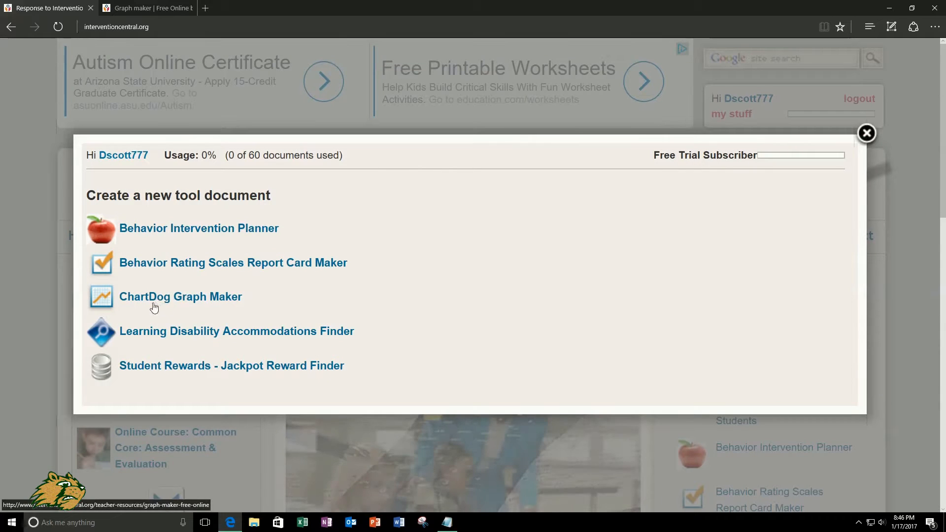
{"action": "left_click", "coordinate": [157, 302]}
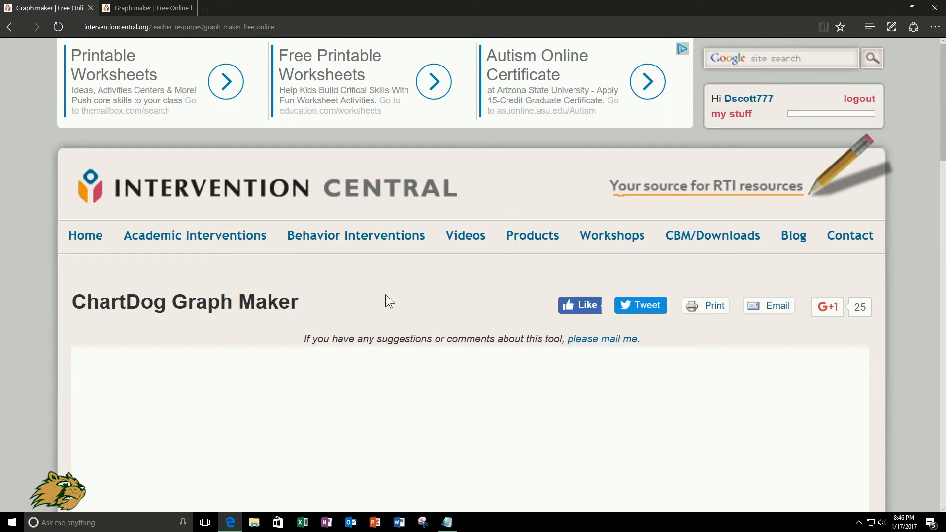
{"action": "scroll", "coordinate": [389, 291], "scroll_direction": "down", "scroll_amount": 2}
{"action": "scroll", "coordinate": [407, 302], "scroll_direction": "down", "scroll_amount": 4}
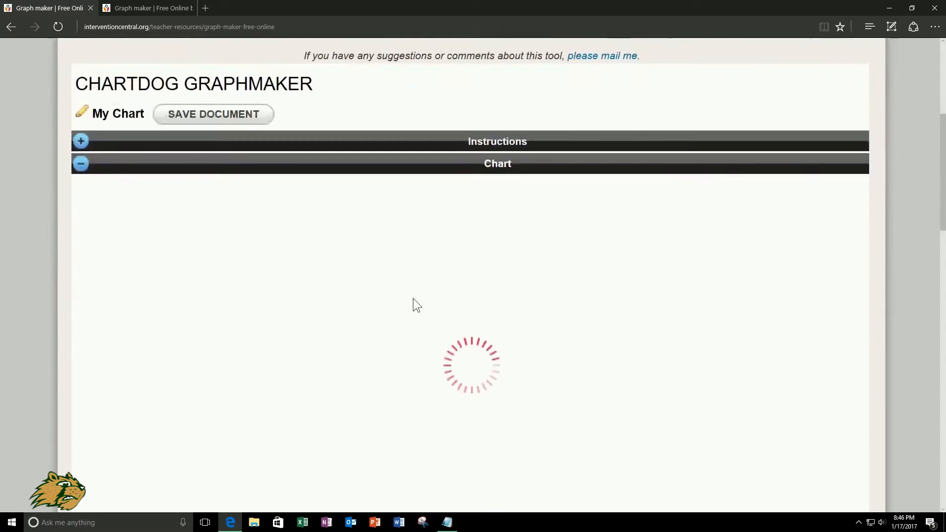
{"action": "scroll", "coordinate": [393, 249], "scroll_direction": "down", "scroll_amount": 4}
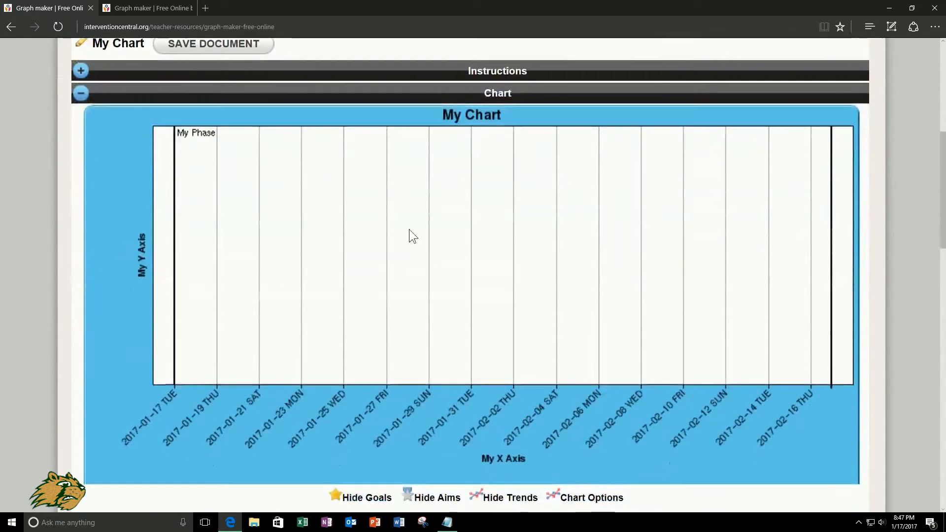
Read the ChartDog Graphmaker instructions on saving charts, entering data, data analysis and printing reports, and collapse them
{"action": "scroll", "coordinate": [110, 130], "scroll_direction": "up", "scroll_amount": 3}
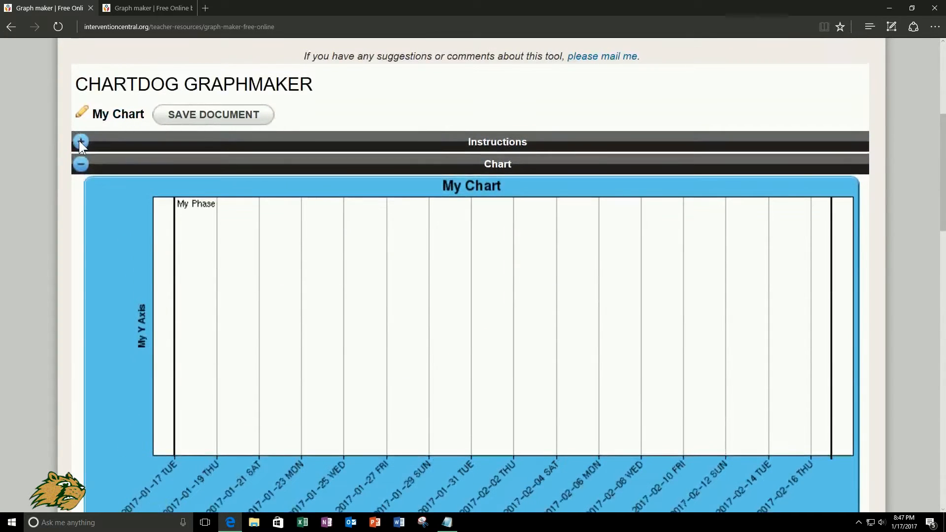
{"action": "left_click", "coordinate": [80, 142]}
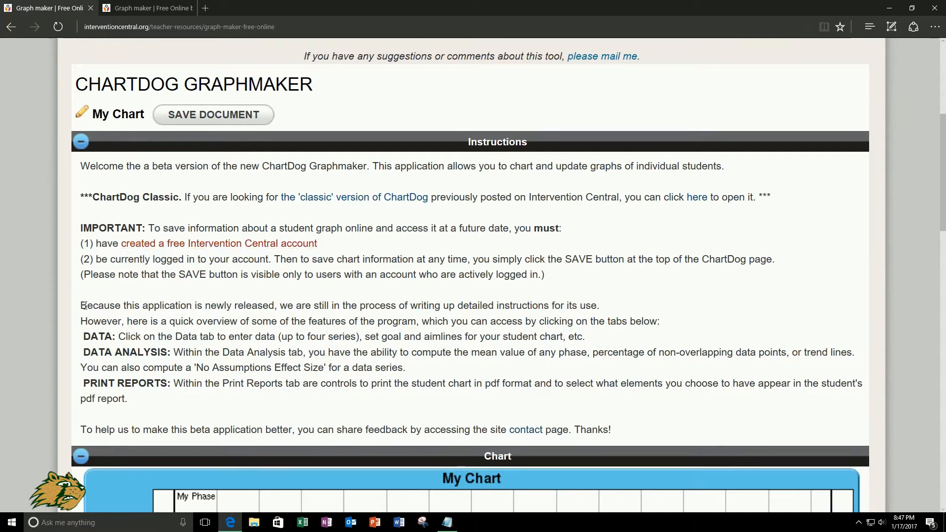
{"action": "left_click_drag", "start_coordinate": [82, 305], "coordinate": [606, 308]}
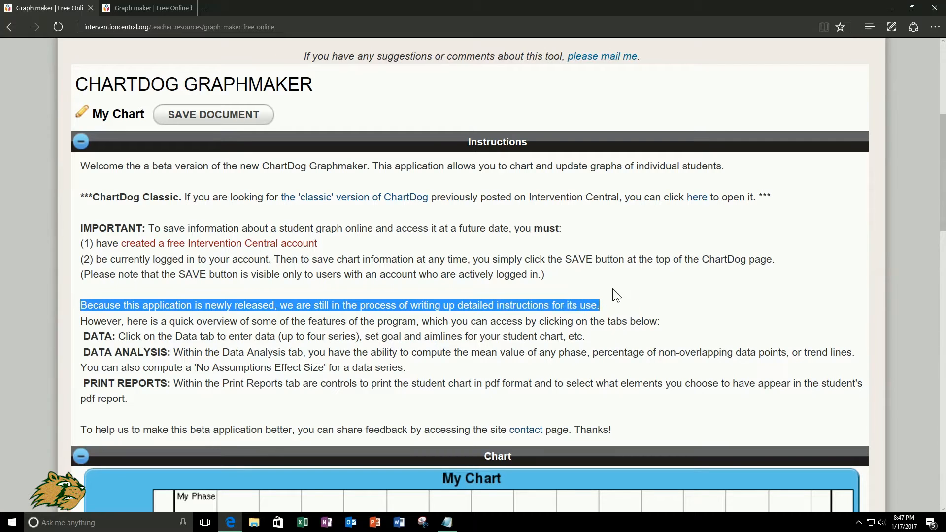
{"action": "left_click", "coordinate": [574, 285]}
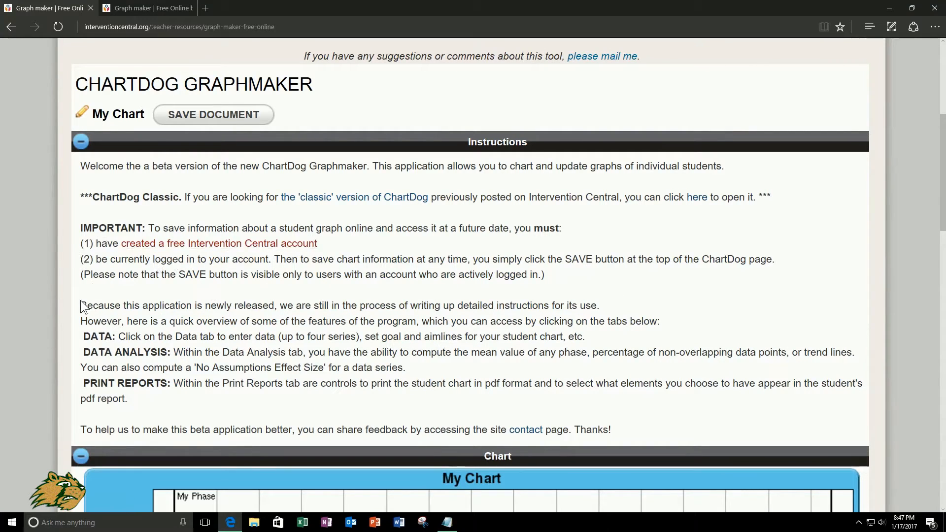
{"action": "left_click", "coordinate": [81, 141]}
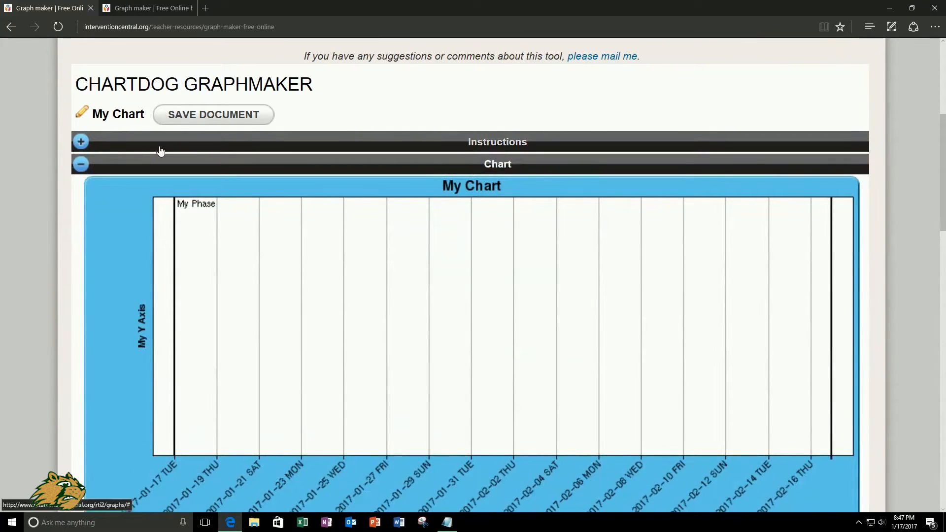
Rename the chart document as "Student One RTI" and save the name
{"action": "left_click", "coordinate": [127, 118]}
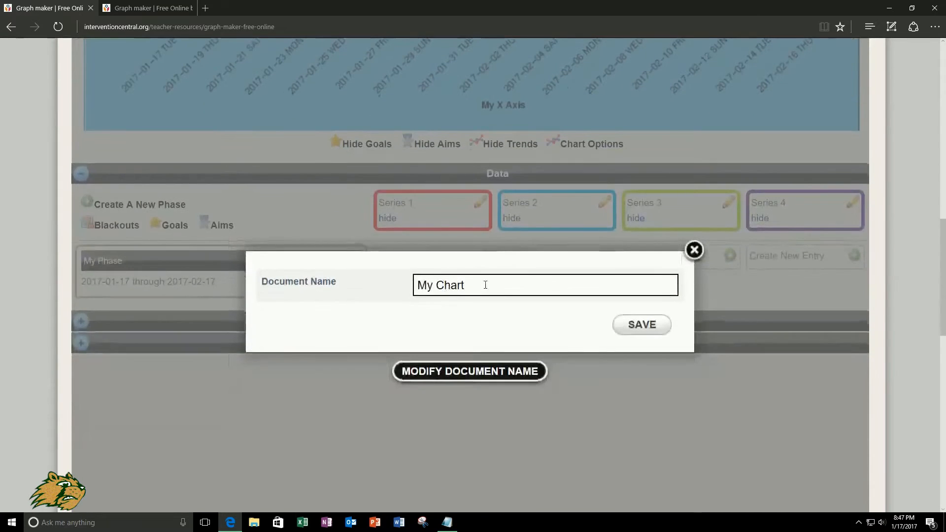
{"action": "triple_click", "coordinate": [485, 285]}
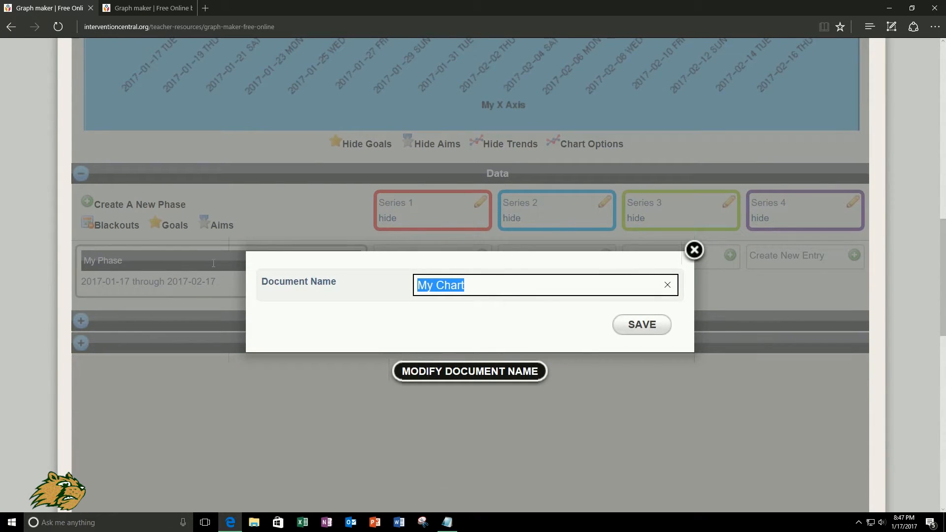
{"action": "type", "text": "STuden"}
{"action": "key", "text": "BackSpace"}
{"action": "key", "text": "BackSpace"}
{"action": "key", "text": "BackSpace"}
{"action": "key", "text": "BackSpace"}
{"action": "type", "text": "udent One"}
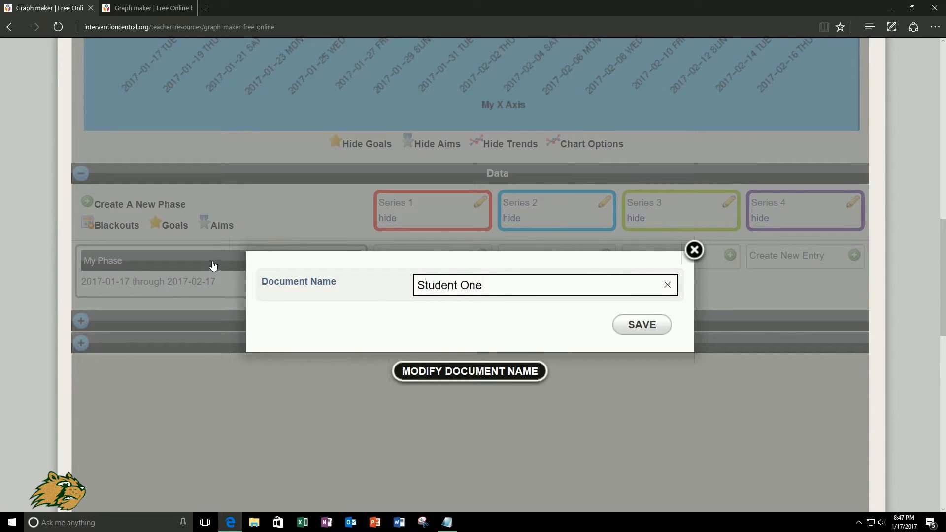
{"action": "type", "text": " RTIO"}
{"action": "key", "text": "BackSpace"}
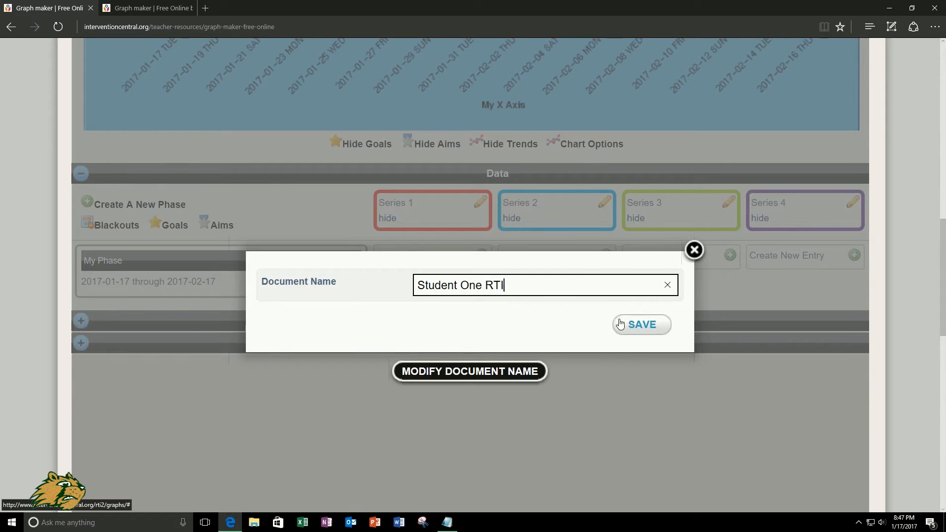
{"action": "left_click", "coordinate": [625, 323]}
Open the chart's options and set the Y axis title to "Score"
{"action": "scroll", "coordinate": [508, 278], "scroll_direction": "up", "scroll_amount": 7}
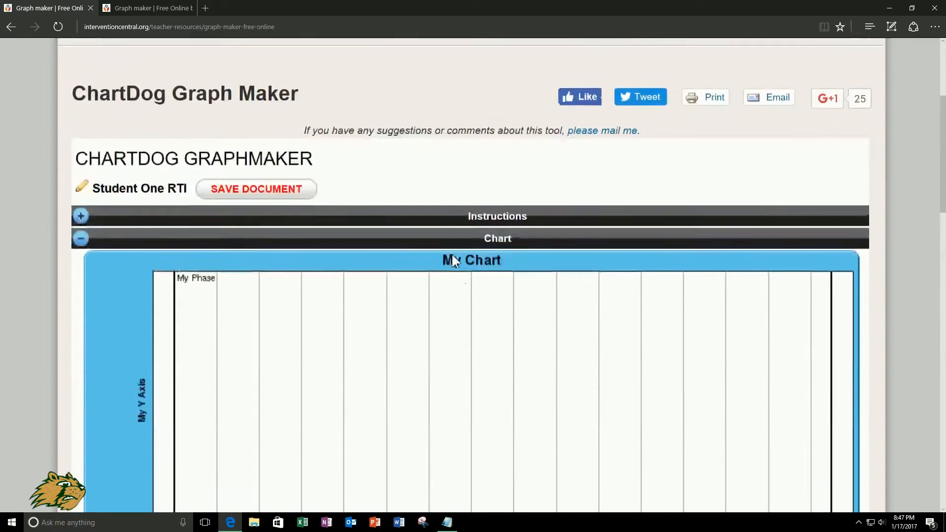
{"action": "scroll", "coordinate": [434, 252], "scroll_direction": "down", "scroll_amount": 4}
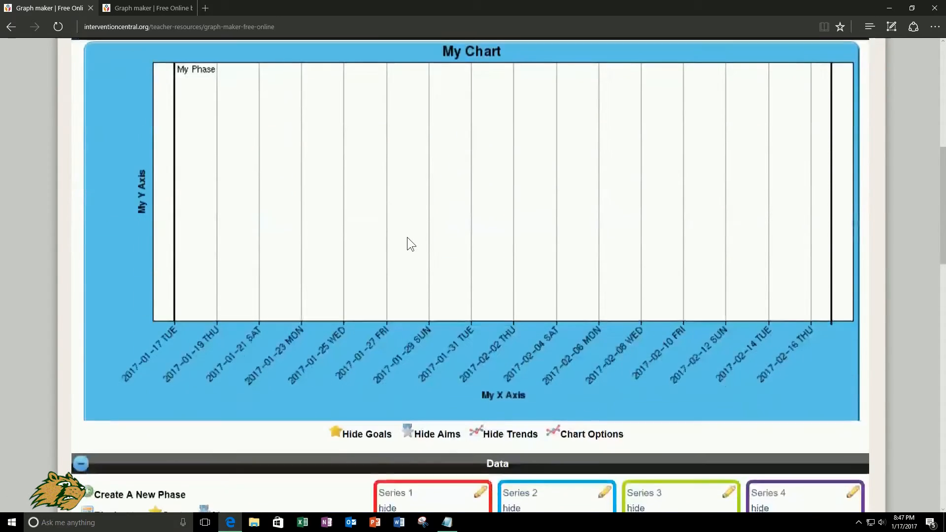
{"action": "scroll", "coordinate": [406, 240], "scroll_direction": "up", "scroll_amount": 2}
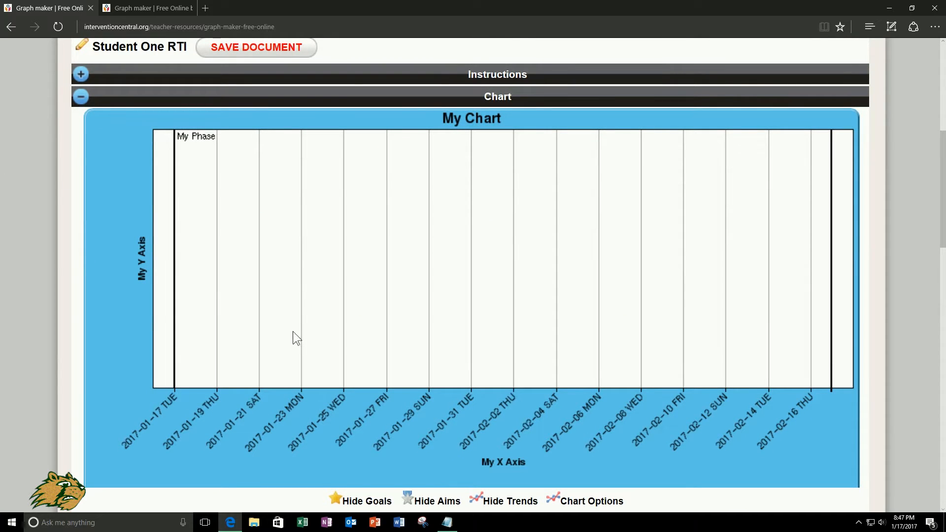
{"action": "scroll", "coordinate": [591, 306], "scroll_direction": "down", "scroll_amount": 2}
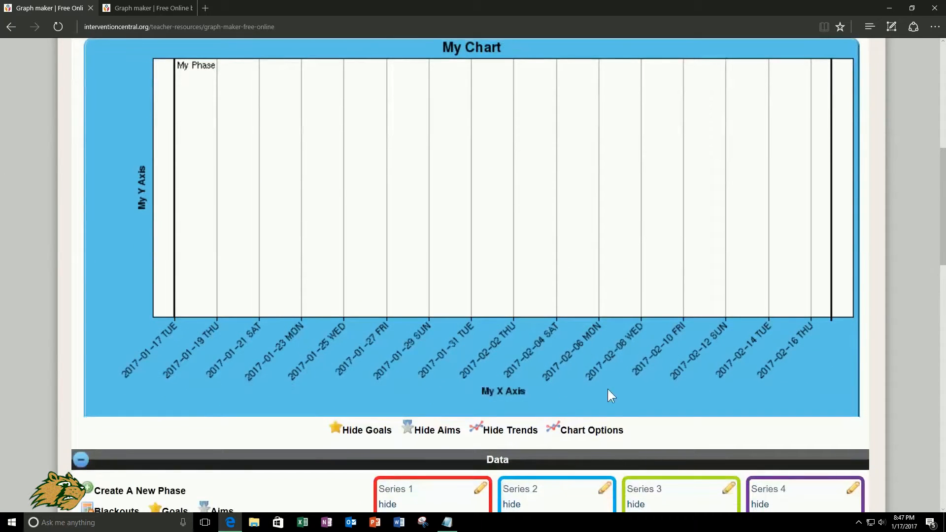
{"action": "left_click", "coordinate": [590, 431]}
{"action": "scroll", "coordinate": [557, 394], "scroll_direction": "down", "scroll_amount": 3}
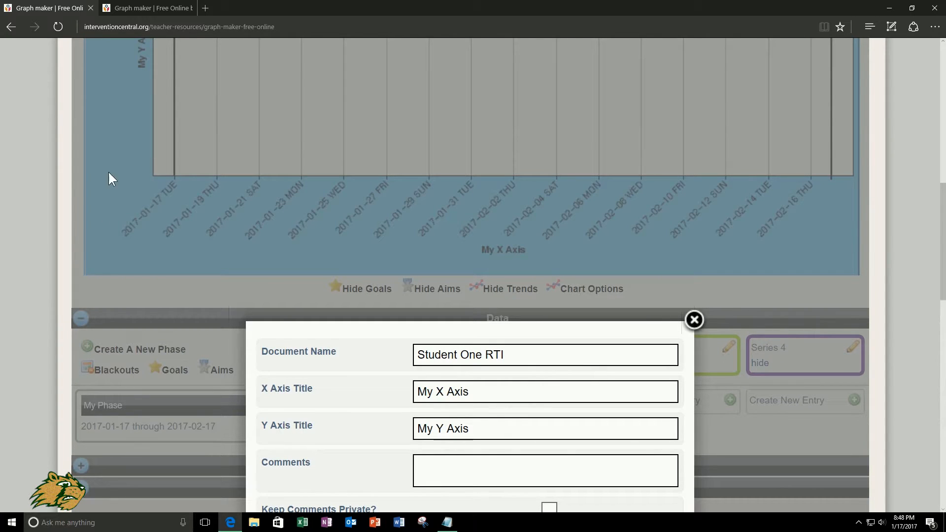
{"action": "left_click_drag", "start_coordinate": [483, 427], "coordinate": [339, 428]}
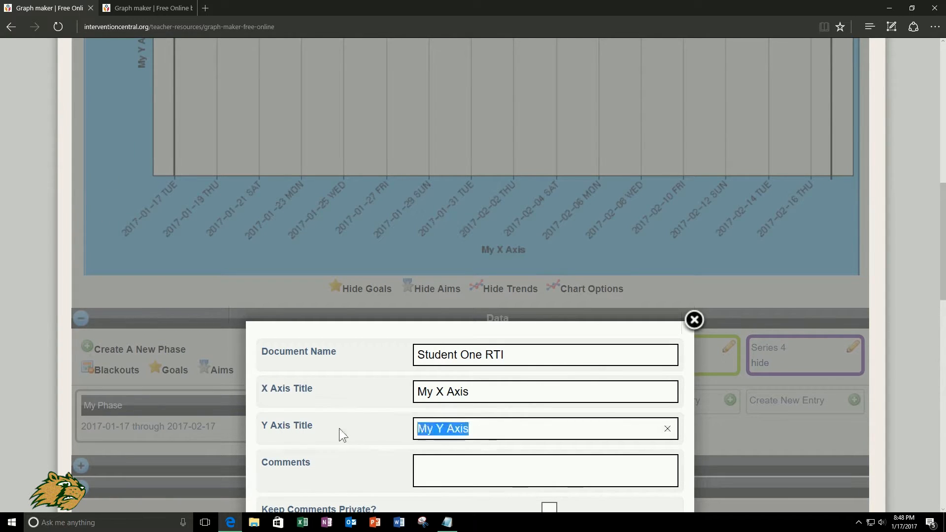
{"action": "type", "text": "SCore"}
{"action": "key", "text": "BackSpace"}
{"action": "key", "text": "BackSpace"}
{"action": "key", "text": "BackSpace"}
{"action": "key", "text": "BackSpace"}
{"action": "type", "text": "core"}
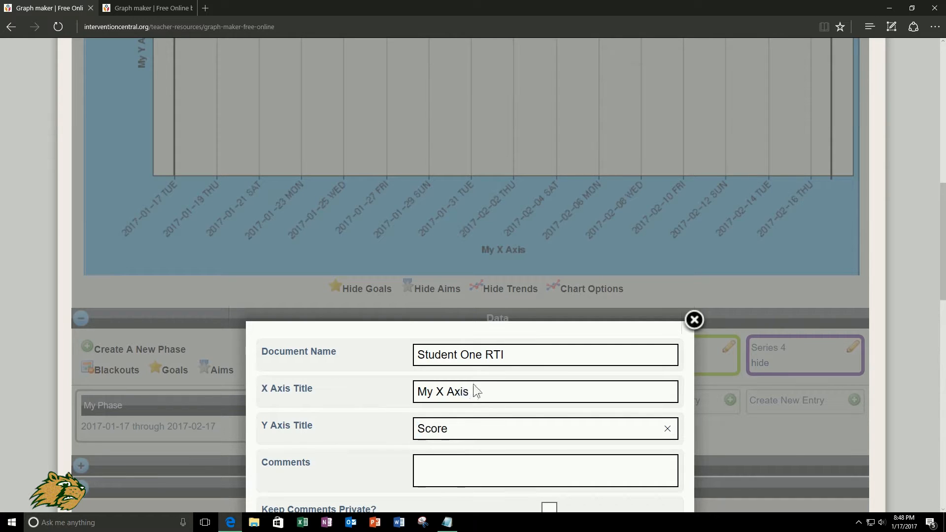
Set the X axis title to "Date" and save the chart options
{"action": "left_click_drag", "start_coordinate": [474, 391], "coordinate": [292, 380]}
{"action": "type", "text": "Da"}
{"action": "scroll", "coordinate": [831, 335], "scroll_direction": "down", "scroll_amount": 3}
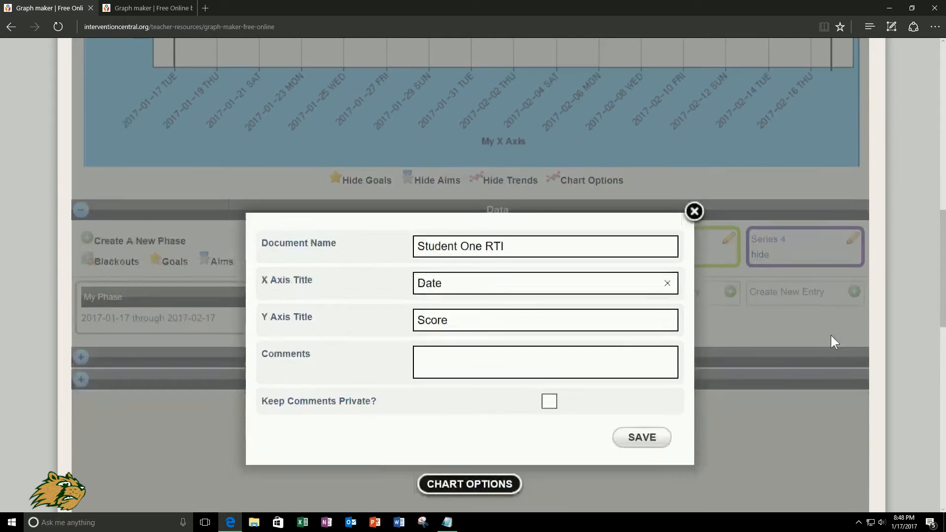
{"action": "left_click", "coordinate": [641, 405]}
{"action": "scroll", "coordinate": [478, 255], "scroll_direction": "up", "scroll_amount": 6}
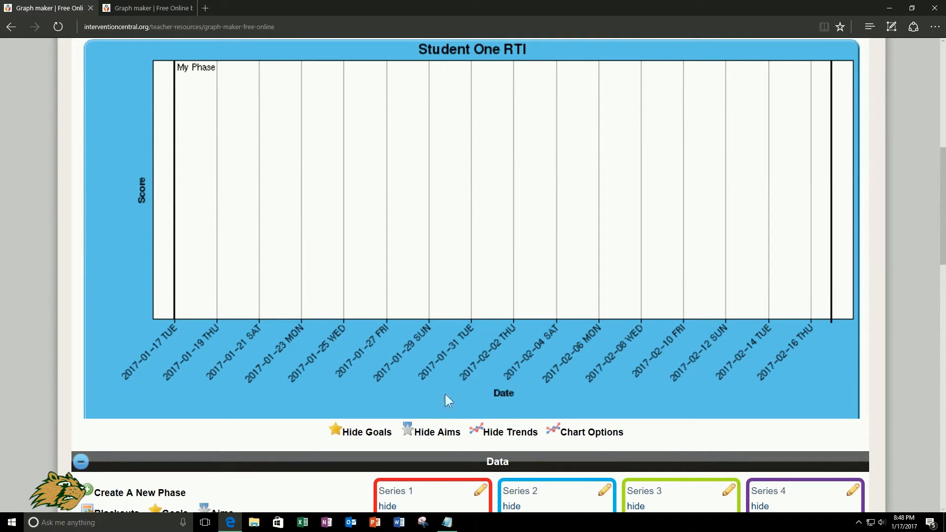
Examine the retitled chart and its Data section for the default phase, its date range and the four series
{"action": "scroll", "coordinate": [408, 375], "scroll_direction": "down", "scroll_amount": 6}
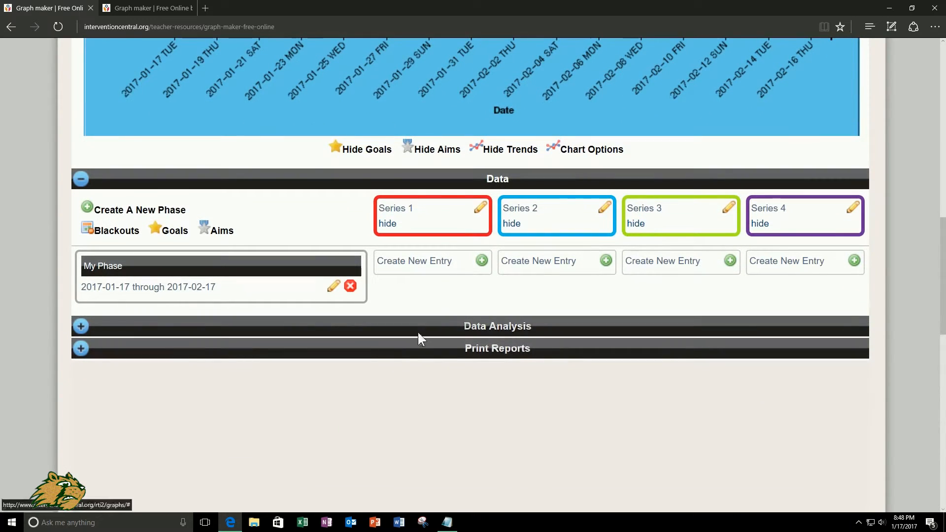
{"action": "scroll", "coordinate": [418, 332], "scroll_direction": "up", "scroll_amount": 7}
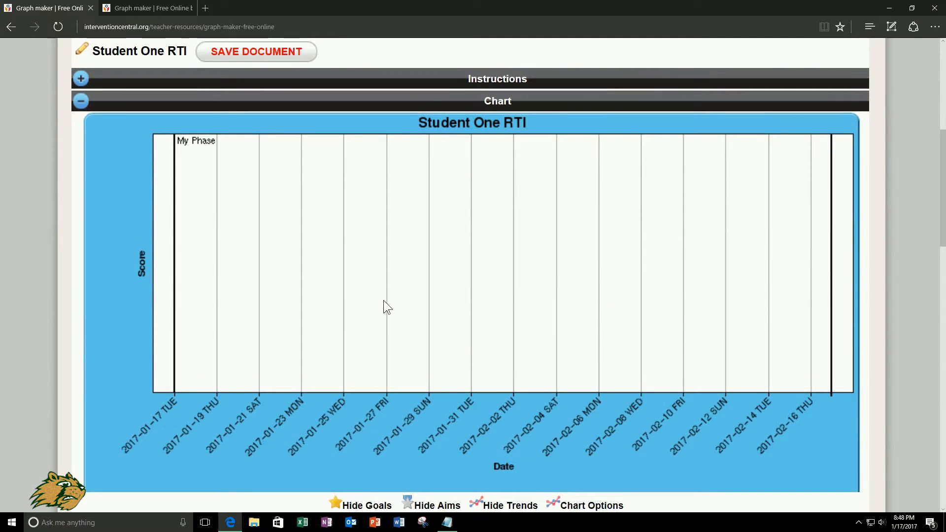
{"action": "scroll", "coordinate": [384, 306], "scroll_direction": "down", "scroll_amount": 5}
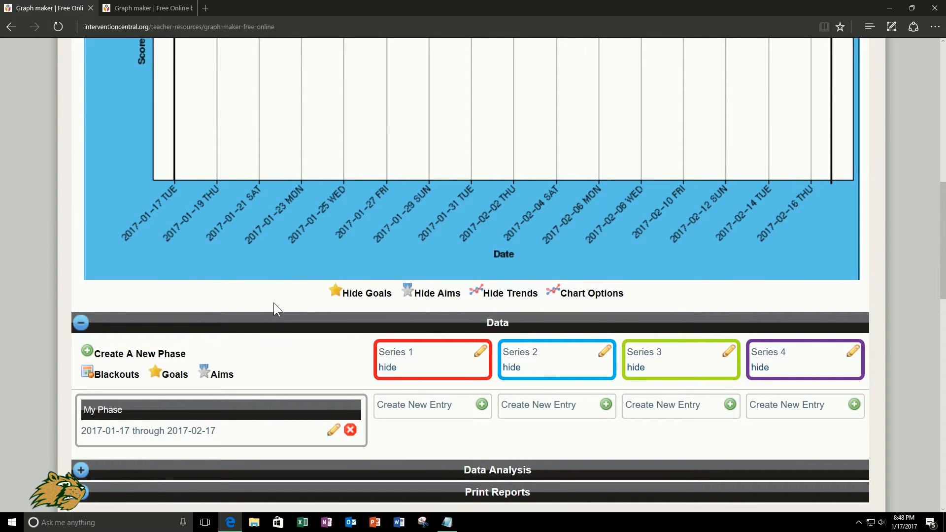
{"action": "scroll", "coordinate": [217, 338], "scroll_direction": "up", "scroll_amount": 2}
{"action": "scroll", "coordinate": [217, 339], "scroll_direction": "up", "scroll_amount": 4}
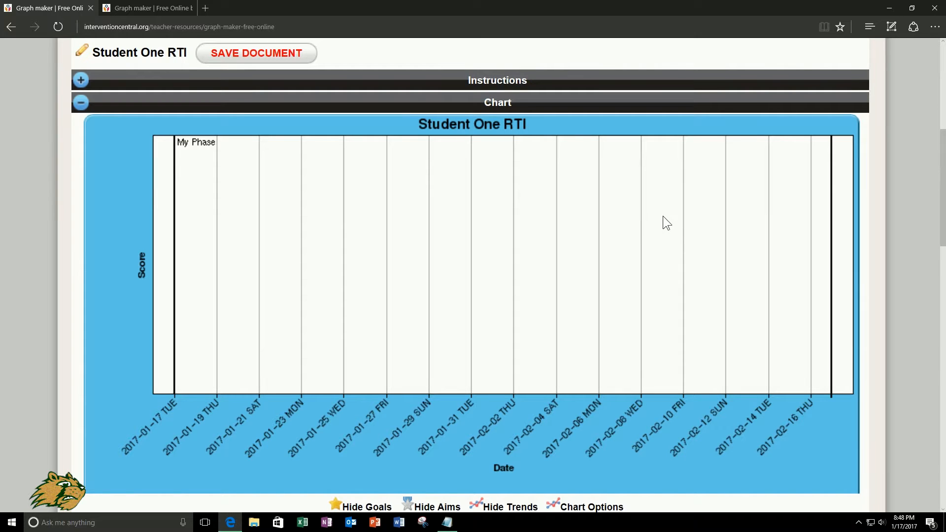
{"action": "scroll", "coordinate": [359, 257], "scroll_direction": "down", "scroll_amount": 7}
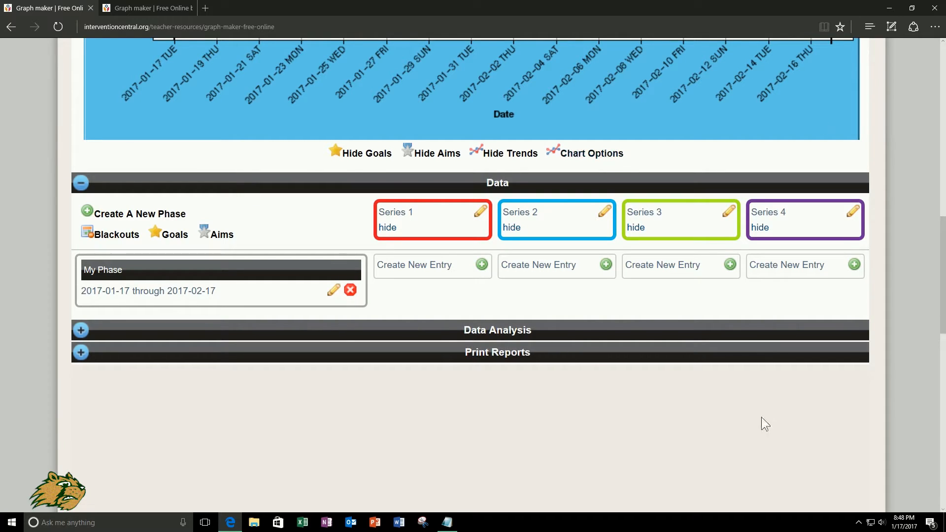
{"action": "left_click", "coordinate": [859, 522]}
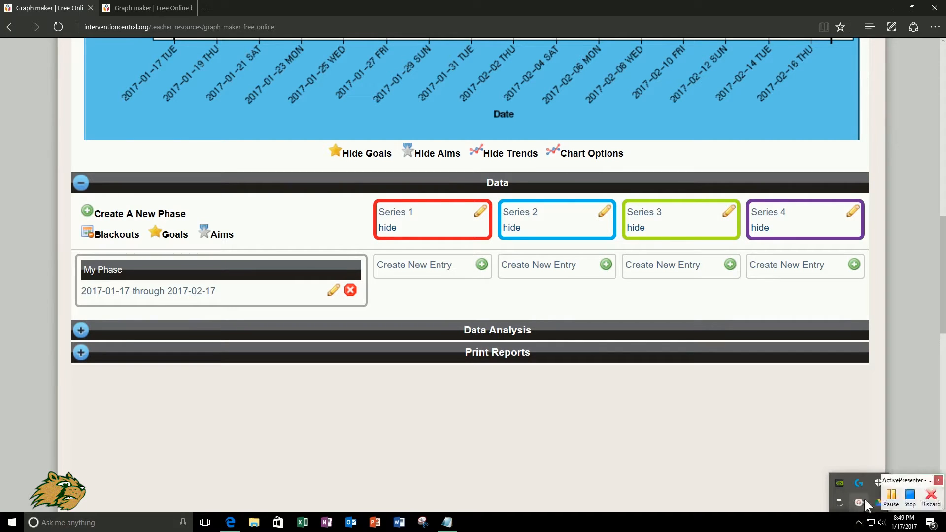
{"action": "left_click", "coordinate": [892, 497]}
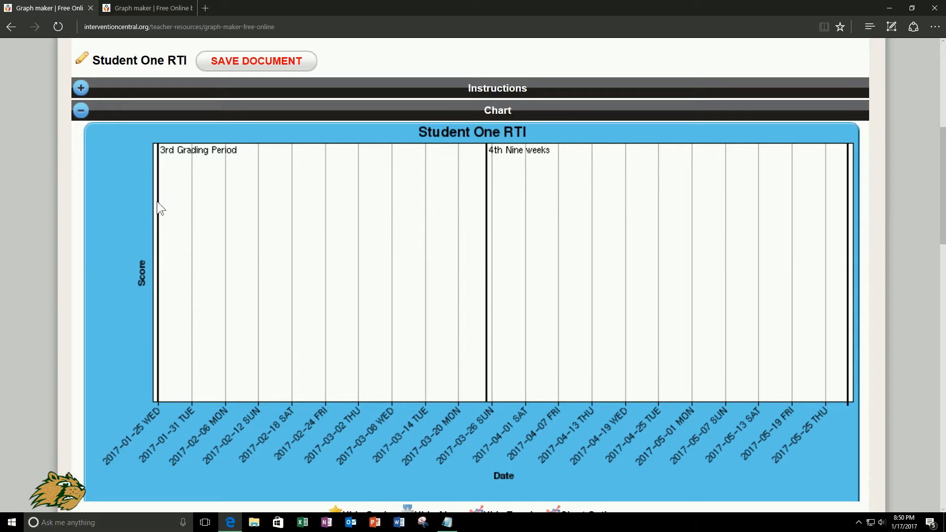
Examine how the 3rd Grading Period and 4th Nine weeks phases divide the chart and appear in the Data section
{"action": "scroll", "coordinate": [167, 236], "scroll_direction": "down", "scroll_amount": 2}
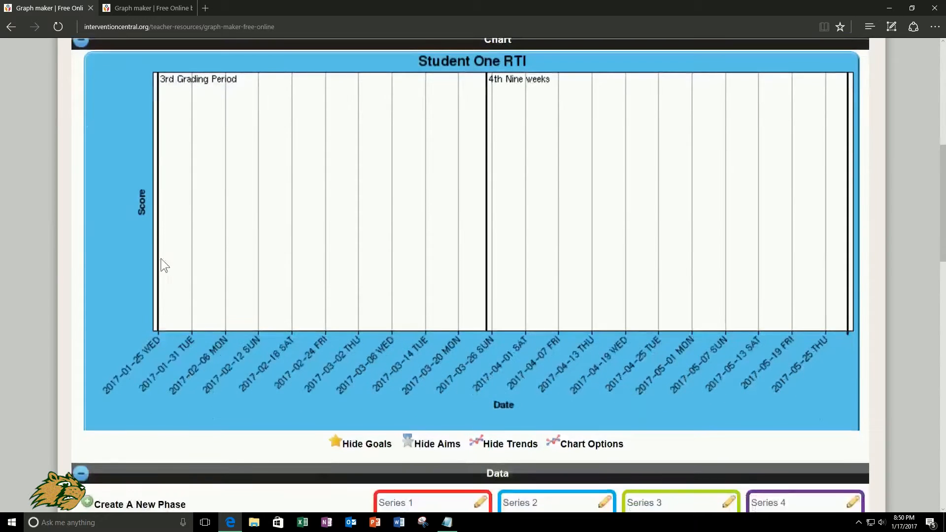
{"action": "scroll", "coordinate": [166, 306], "scroll_direction": "up", "scroll_amount": 2}
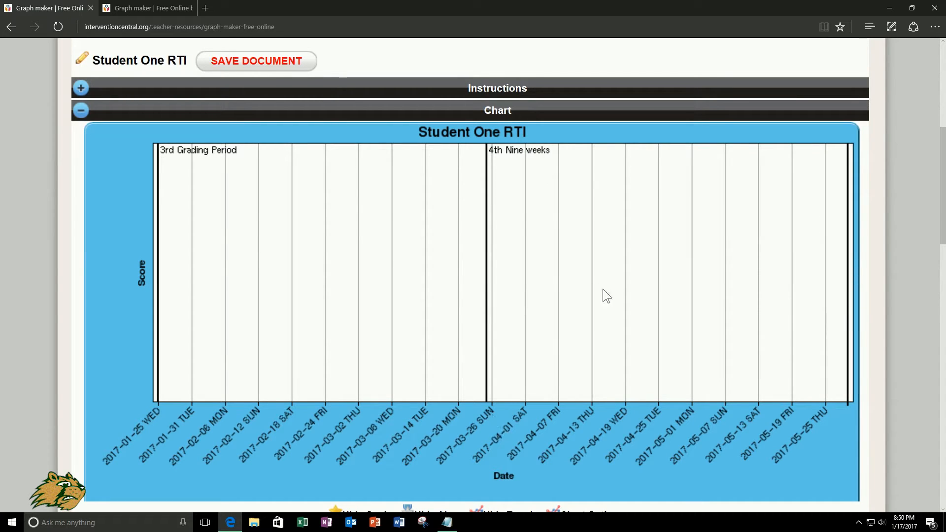
{"action": "scroll", "coordinate": [500, 264], "scroll_direction": "down", "scroll_amount": 2}
{"action": "scroll", "coordinate": [513, 256], "scroll_direction": "up", "scroll_amount": 2}
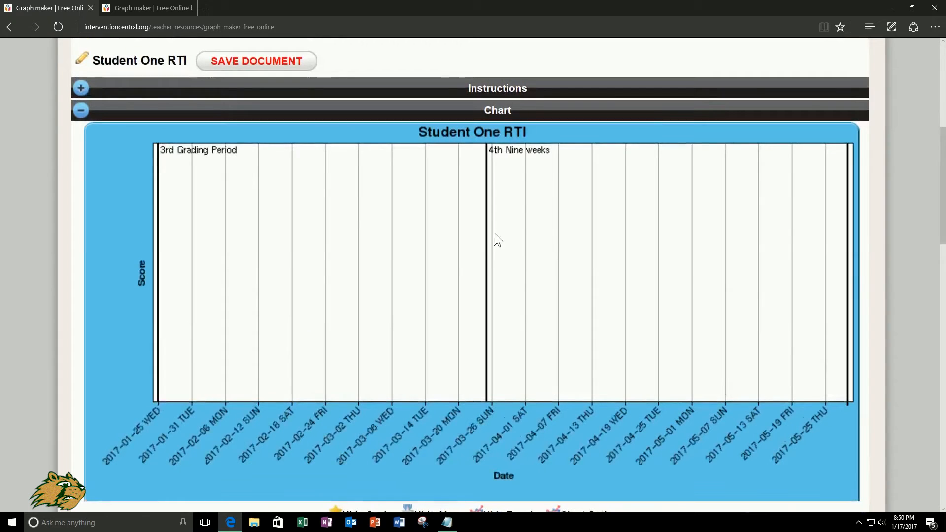
{"action": "scroll", "coordinate": [355, 263], "scroll_direction": "down", "scroll_amount": 7}
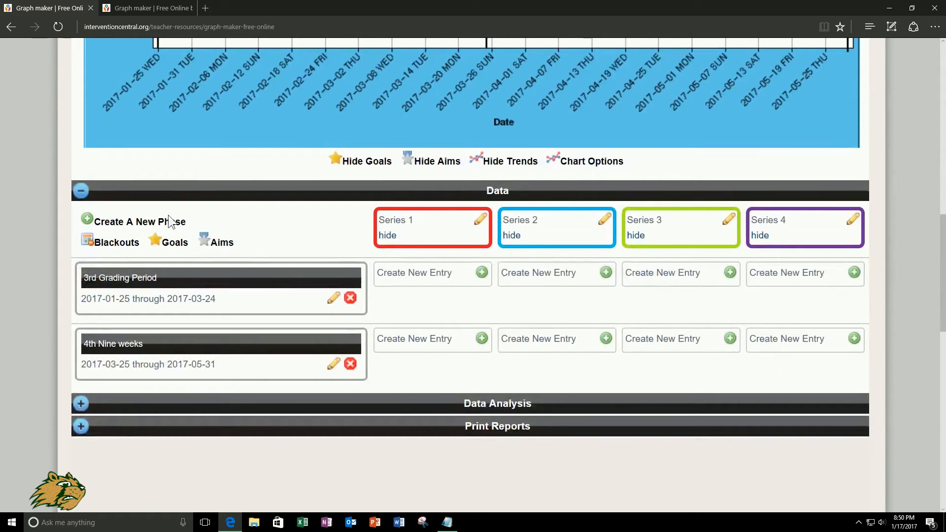
{"action": "left_click", "coordinate": [147, 221]}
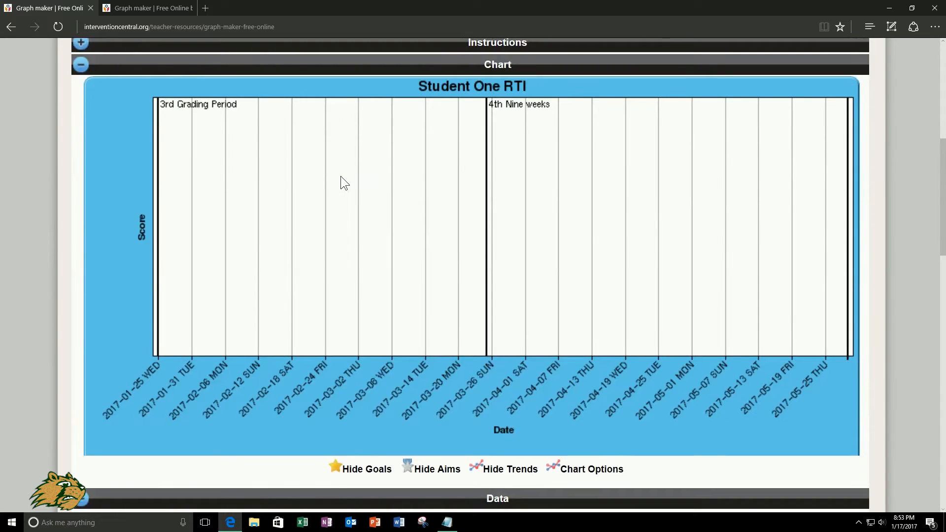
{"action": "scroll", "coordinate": [341, 176], "scroll_direction": "down", "scroll_amount": 4}
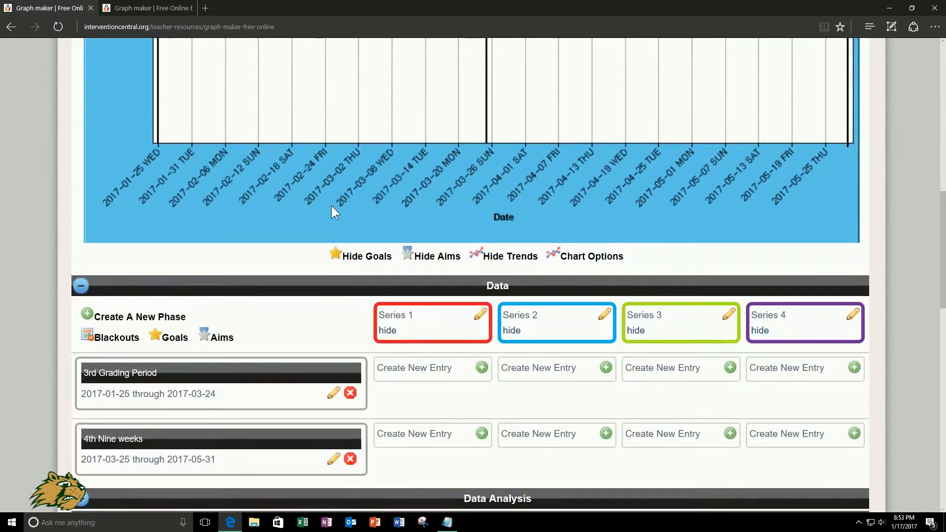
Rename Series 1 as "Fry Sight Words", keep the red line colour and Square shape, and save the series
{"action": "scroll", "coordinate": [330, 206], "scroll_direction": "up", "scroll_amount": 5}
{"action": "scroll", "coordinate": [327, 205], "scroll_direction": "down", "scroll_amount": 8}
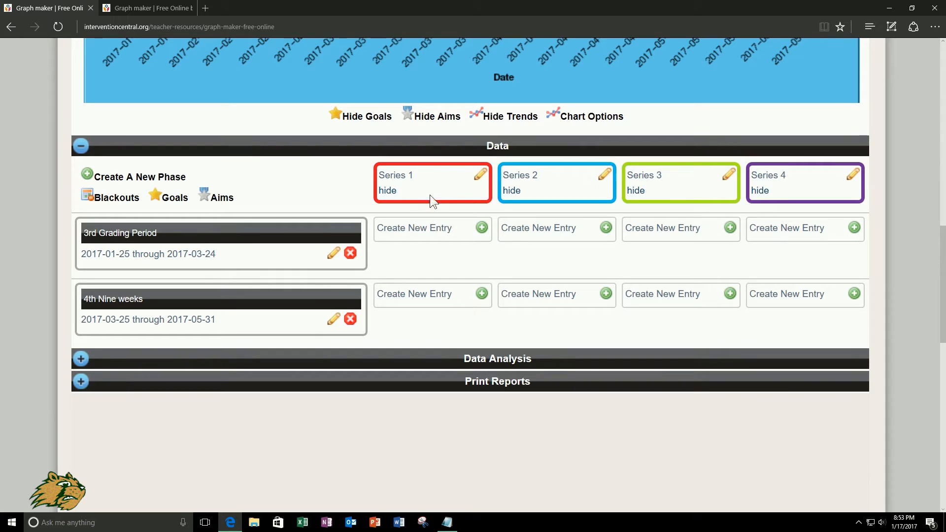
{"action": "left_click", "coordinate": [481, 175]}
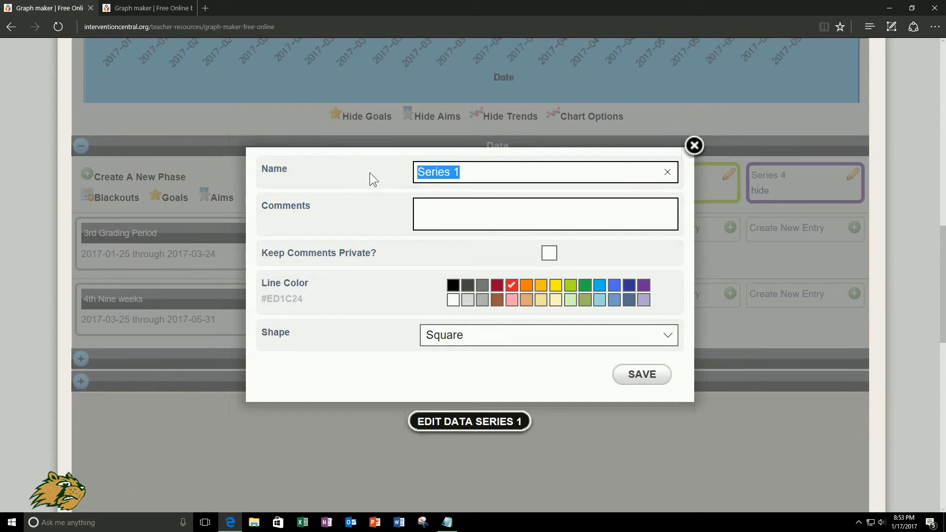
{"action": "type", "text": "Fry Sight Words"}
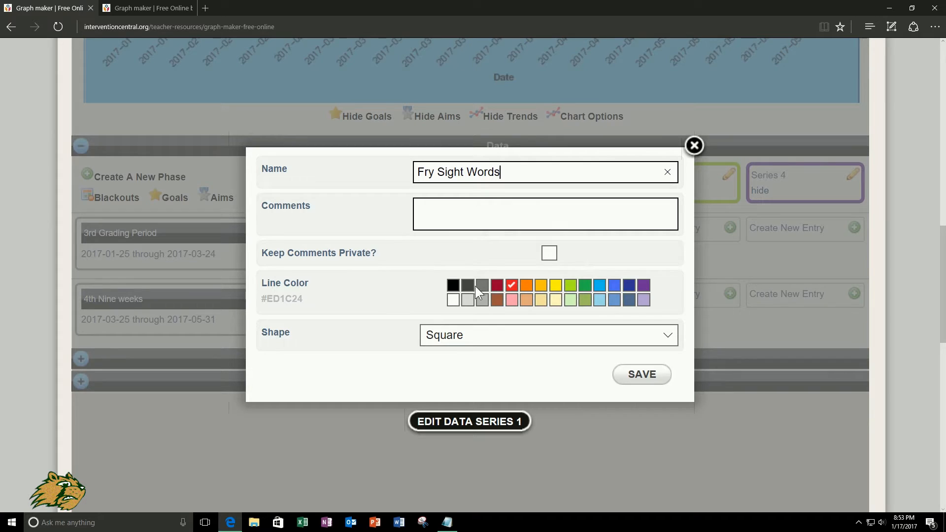
{"action": "left_click", "coordinate": [557, 339]}
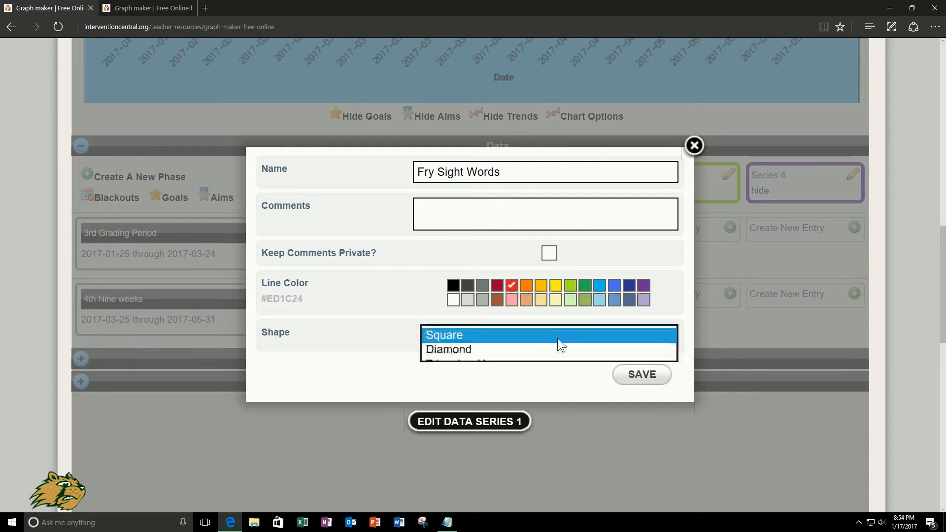
{"action": "left_click", "coordinate": [383, 329]}
{"action": "left_click", "coordinate": [635, 375]}
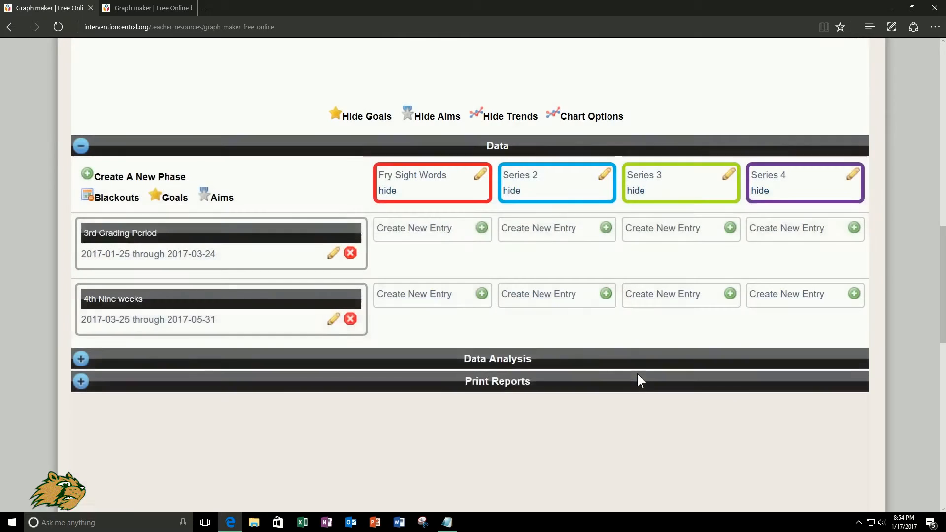
Add a Fry Sight Words entry of 50 dated 2017-01-25 to the 3rd Grading Period and save it
{"action": "scroll", "coordinate": [428, 287], "scroll_direction": "up", "scroll_amount": 4}
{"action": "scroll", "coordinate": [433, 289], "scroll_direction": "up", "scroll_amount": 5}
{"action": "scroll", "coordinate": [416, 275], "scroll_direction": "down", "scroll_amount": 7}
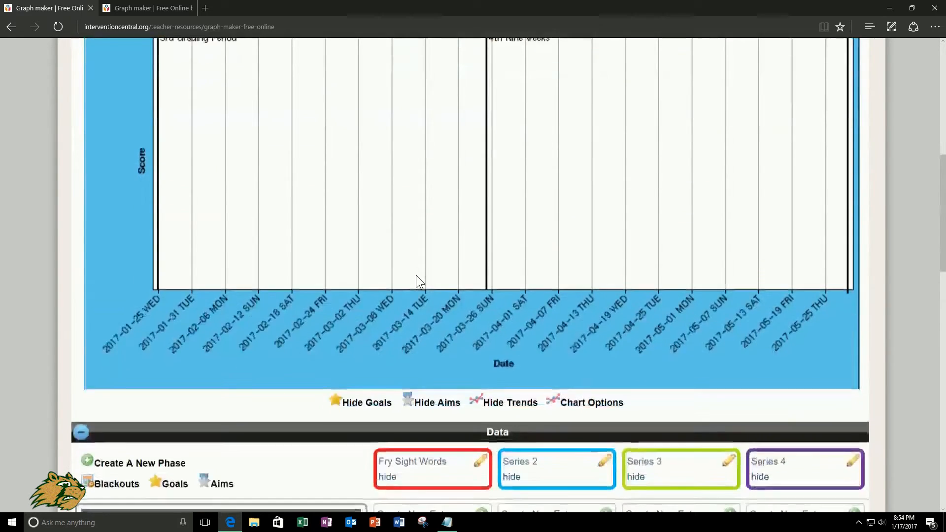
{"action": "left_click", "coordinate": [479, 302]}
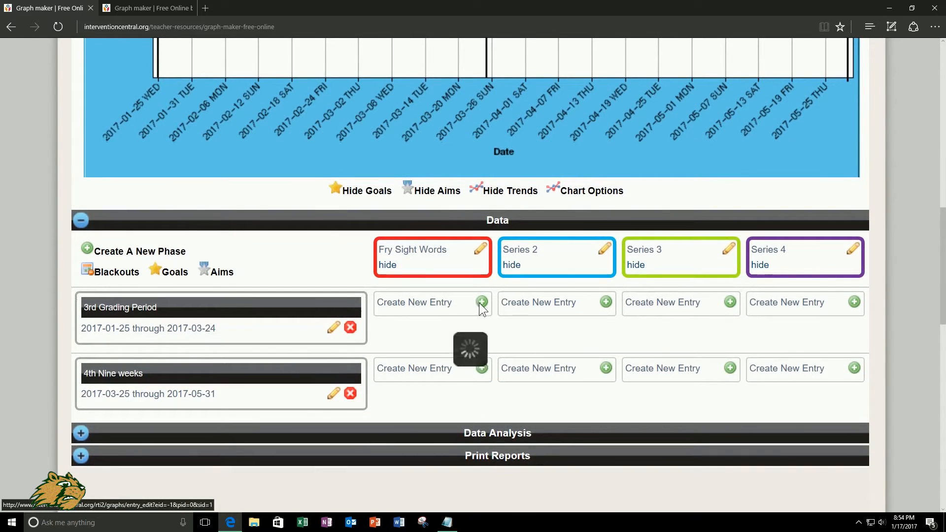
{"action": "left_click", "coordinate": [443, 284]}
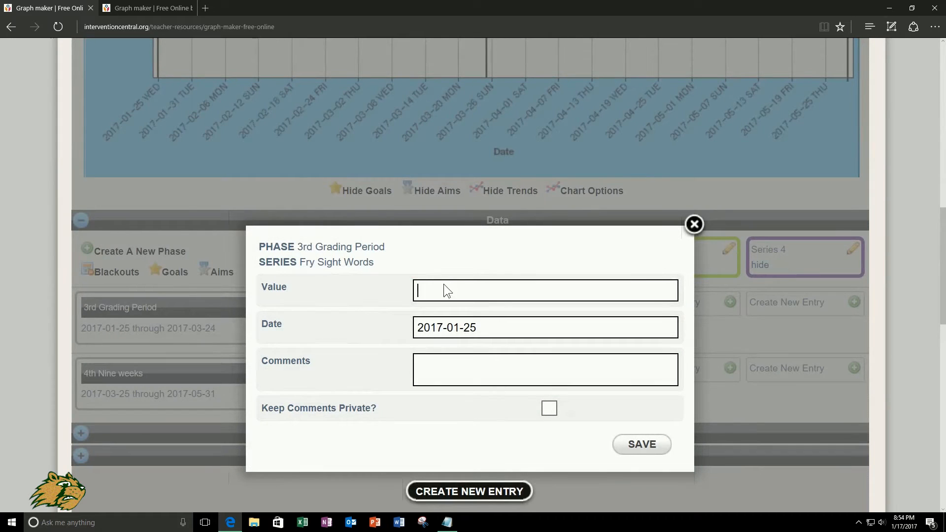
{"action": "type", "text": "50"}
{"action": "left_click", "coordinate": [641, 446]}
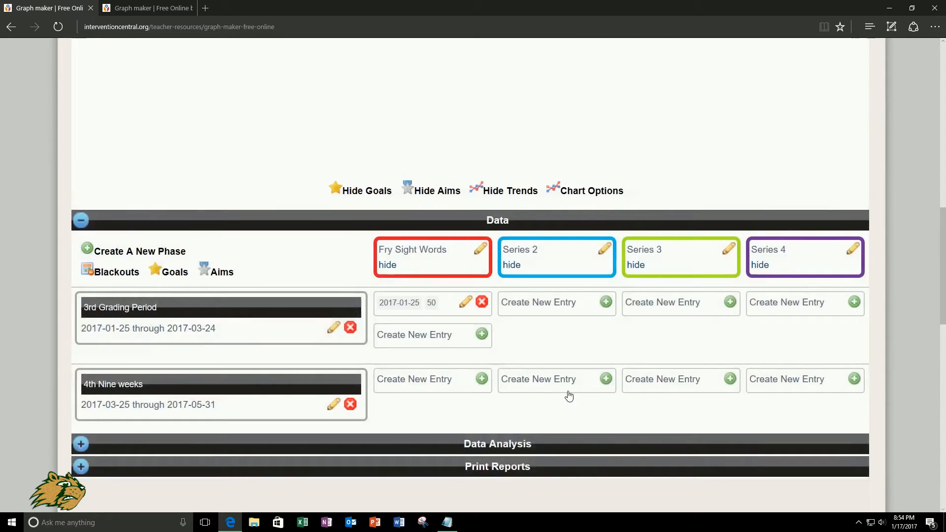
Add a second Fry Sight Words entry of 60 dated 2017-02-03 to the 3rd Grading Period and save it
{"action": "scroll", "coordinate": [501, 358], "scroll_direction": "up", "scroll_amount": 5}
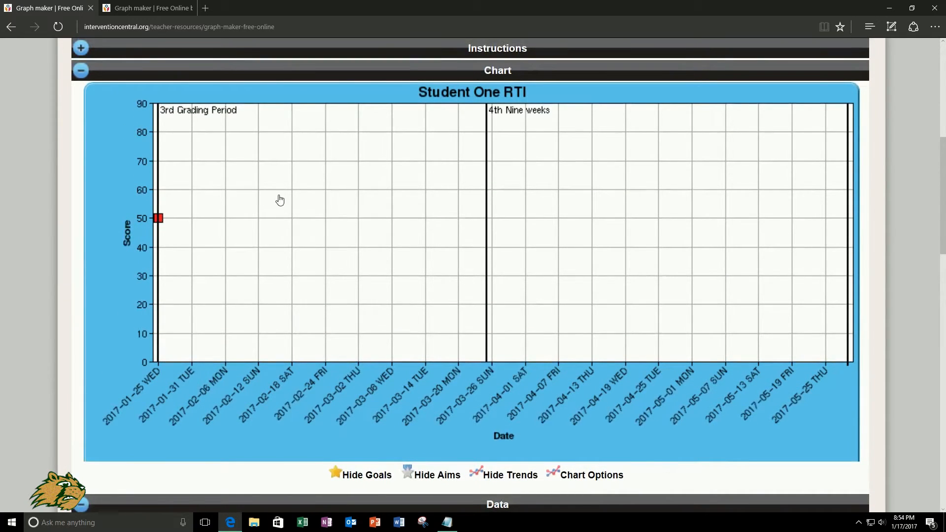
{"action": "scroll", "coordinate": [279, 200], "scroll_direction": "down", "scroll_amount": 7}
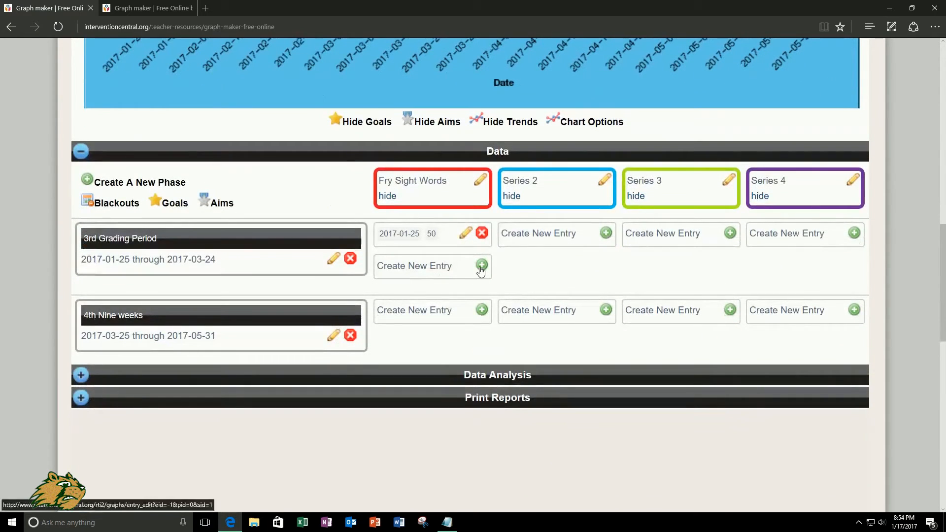
{"action": "left_click", "coordinate": [481, 267]}
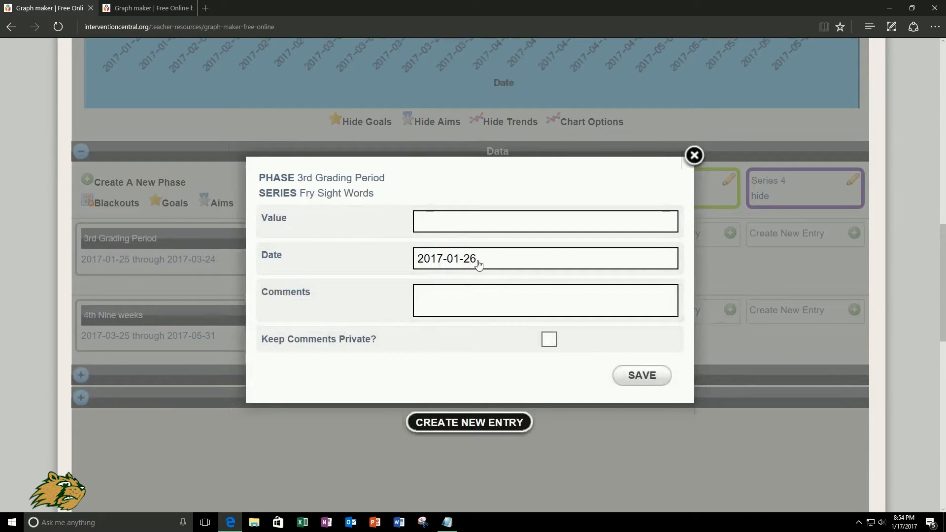
{"action": "left_click", "coordinate": [476, 259]}
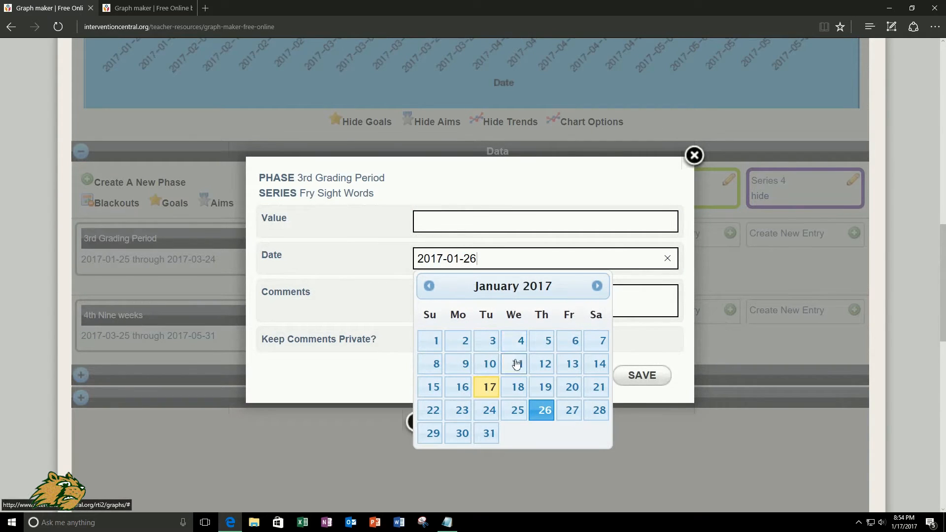
{"action": "left_click", "coordinate": [597, 286]}
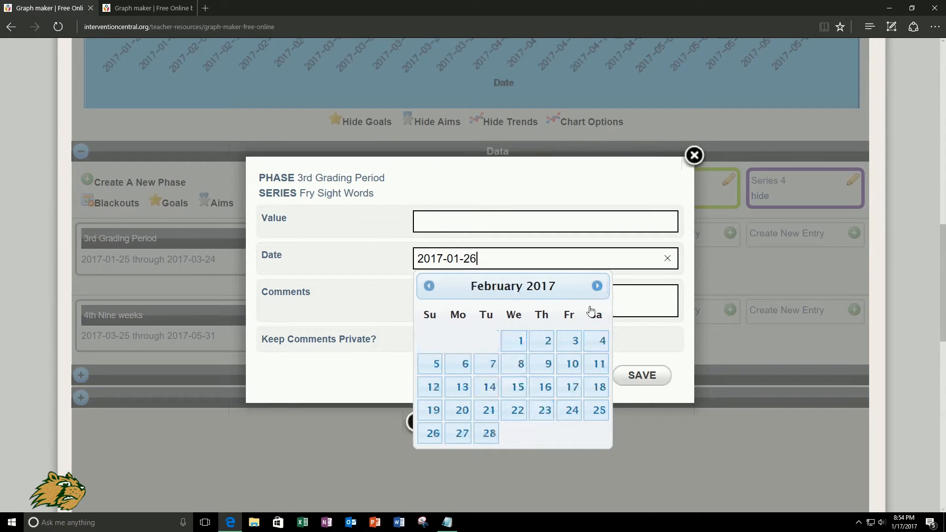
{"action": "left_click", "coordinate": [571, 345]}
{"action": "left_click", "coordinate": [468, 231]}
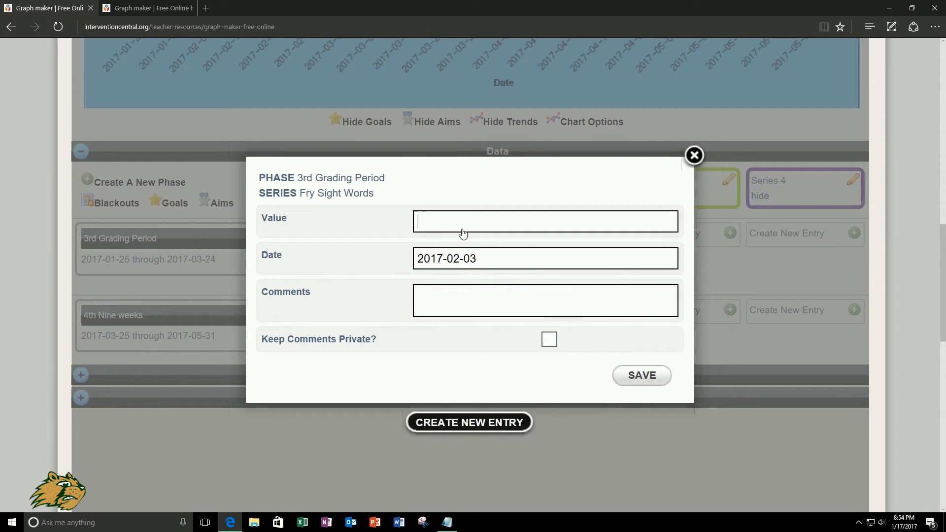
{"action": "type", "text": "60"}
{"action": "left_click", "coordinate": [640, 376]}
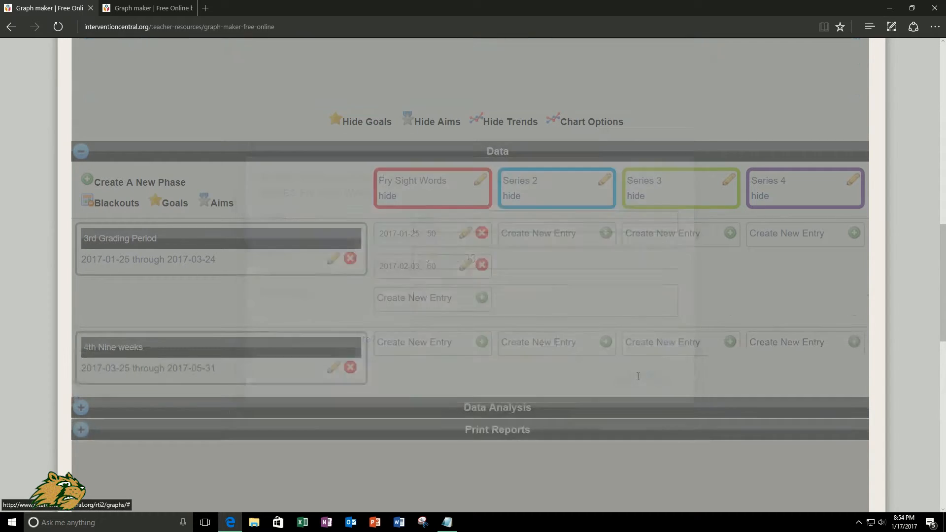
Add a third Fry Sight Words entry of 55 dated 2017-02-10 to the 3rd Grading Period and save it
{"action": "scroll", "coordinate": [457, 279], "scroll_direction": "up", "scroll_amount": 8}
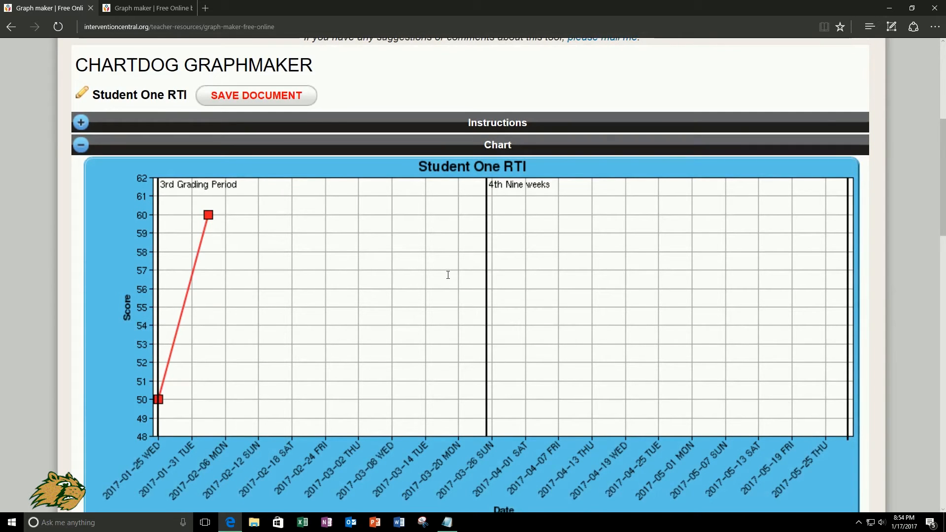
{"action": "scroll", "coordinate": [448, 274], "scroll_direction": "down", "scroll_amount": 7}
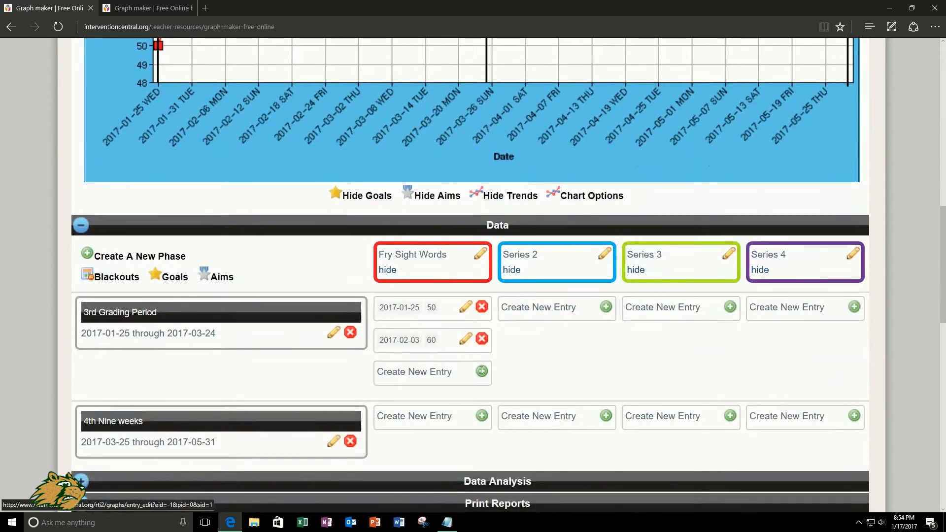
{"action": "left_click", "coordinate": [482, 371]}
{"action": "left_click", "coordinate": [486, 338]}
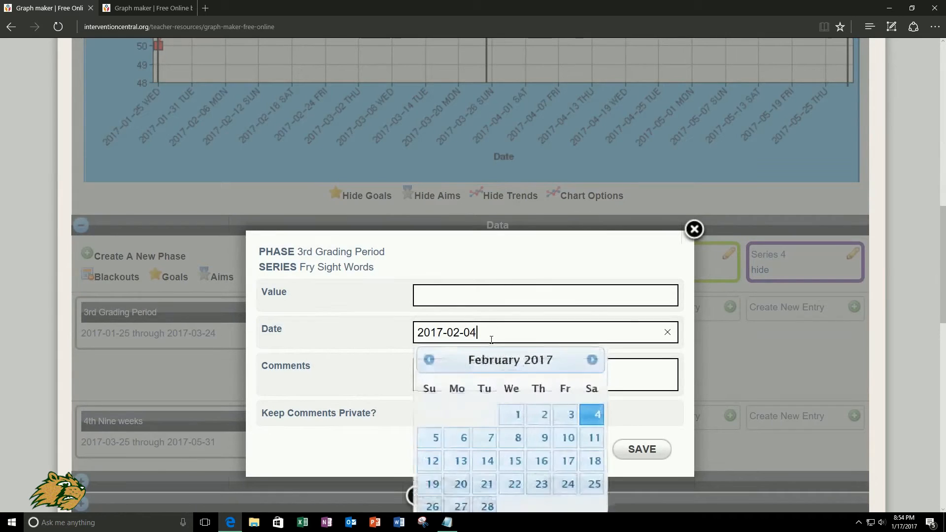
{"action": "left_click", "coordinate": [572, 438]}
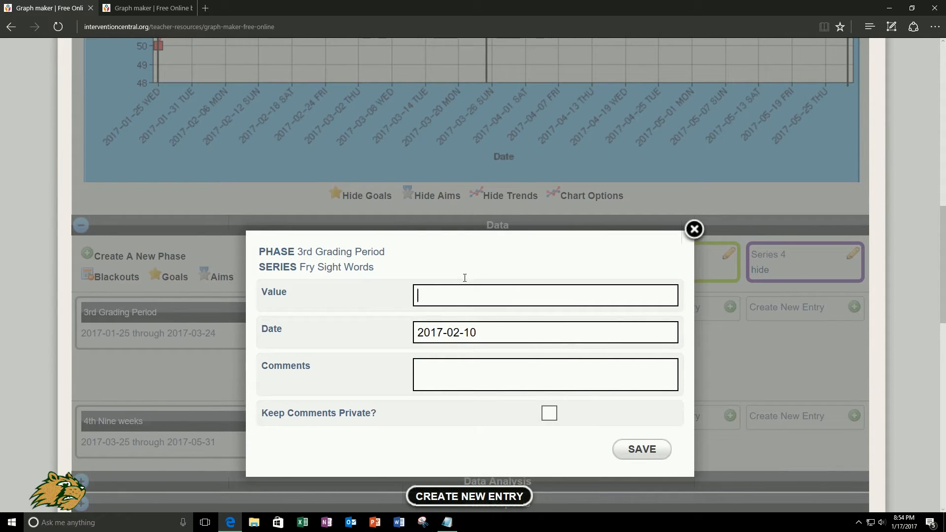
{"action": "type", "text": "55"}
{"action": "left_click", "coordinate": [634, 450]}
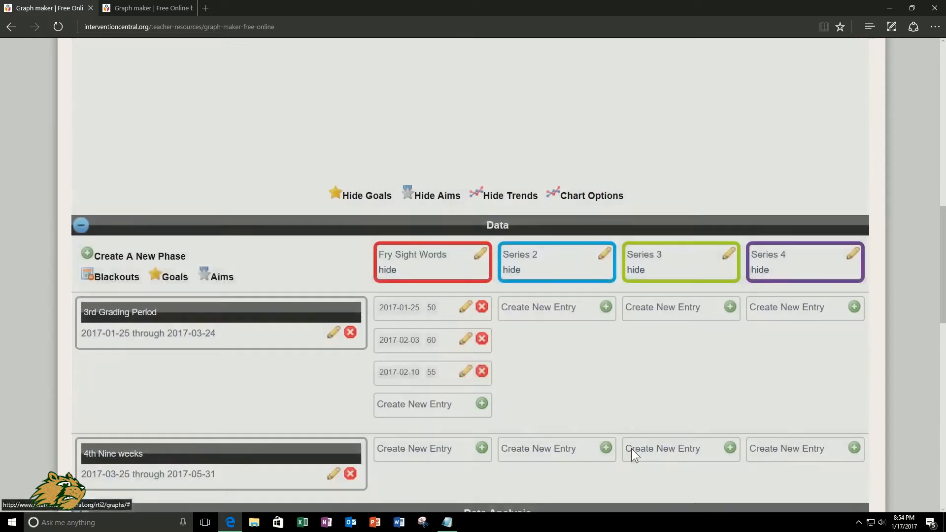
Examine the Fry Sight Words line on the chart and the form for a new 3rd Grading Period entry, leaving it unsaved
{"action": "scroll", "coordinate": [469, 389], "scroll_direction": "up", "scroll_amount": 7}
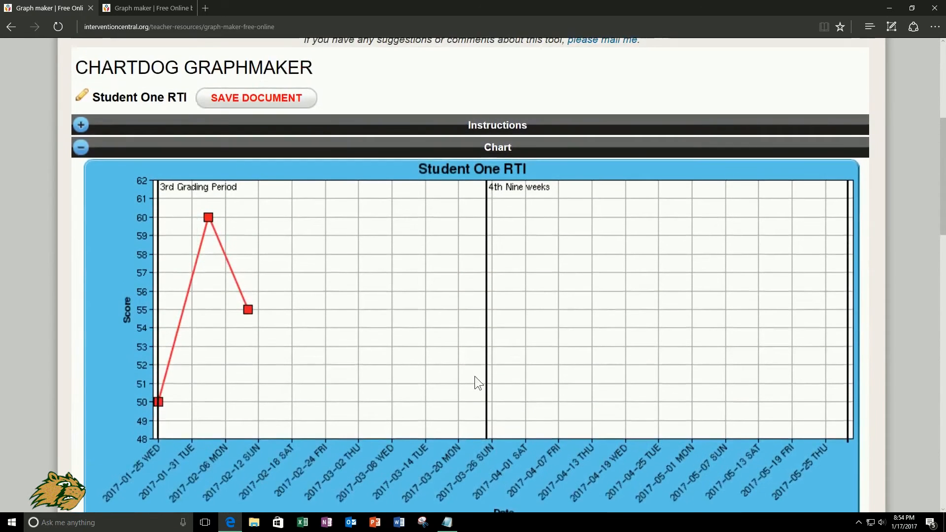
{"action": "scroll", "coordinate": [429, 374], "scroll_direction": "down", "scroll_amount": 3}
{"action": "scroll", "coordinate": [324, 347], "scroll_direction": "up", "scroll_amount": 3}
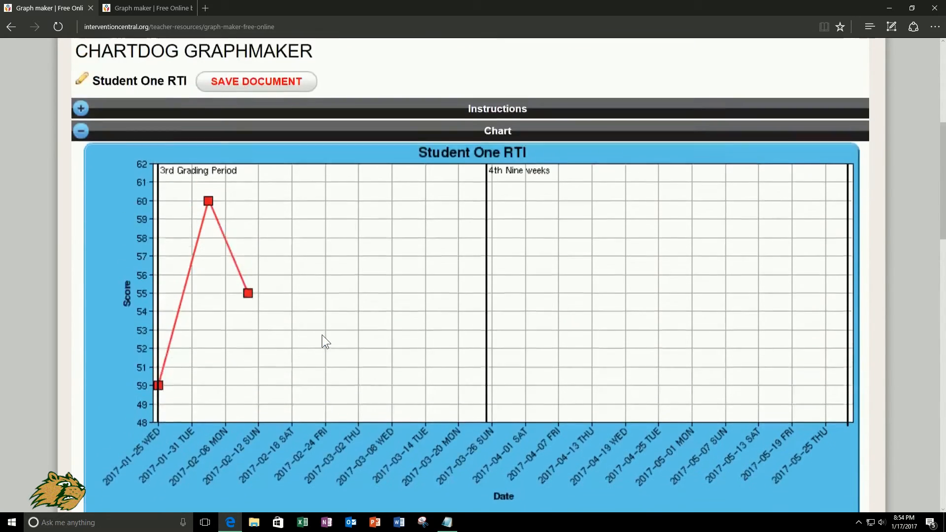
{"action": "scroll", "coordinate": [311, 326], "scroll_direction": "down", "scroll_amount": 2}
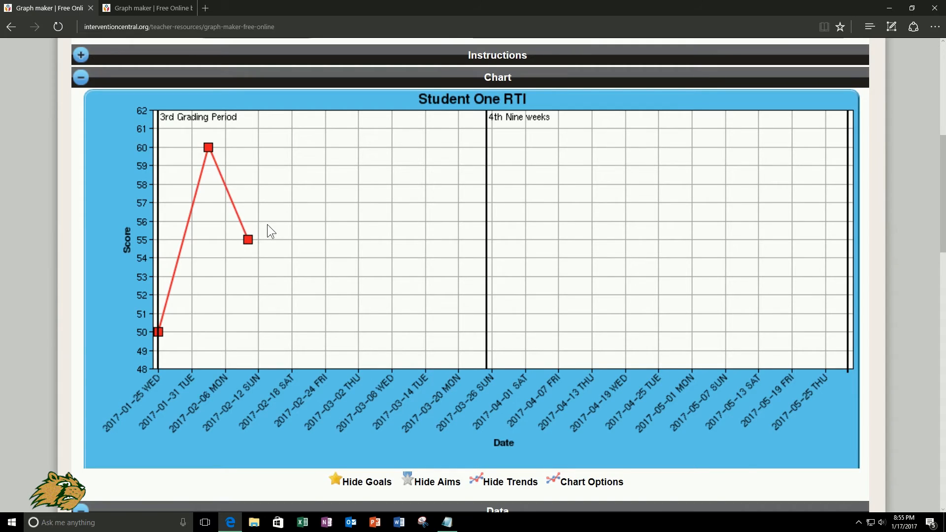
{"action": "scroll", "coordinate": [274, 219], "scroll_direction": "down", "scroll_amount": 7}
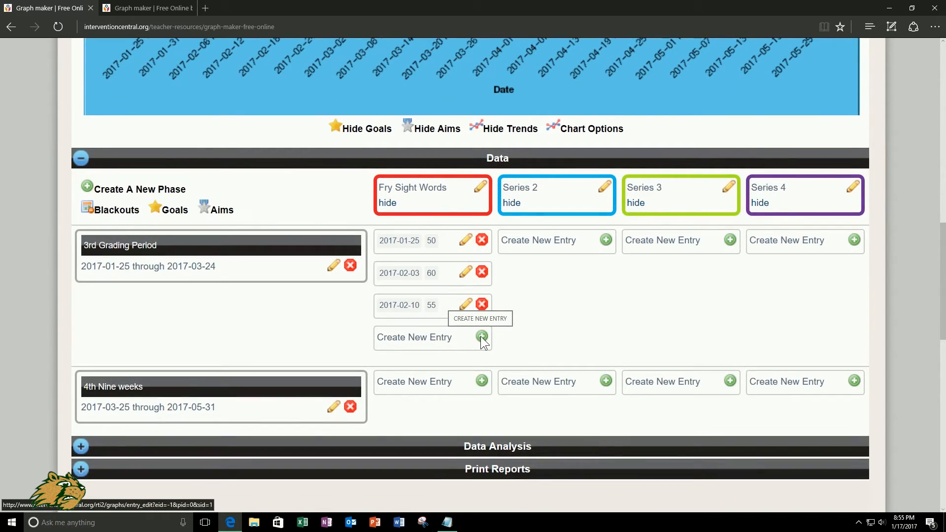
{"action": "left_click", "coordinate": [482, 338]}
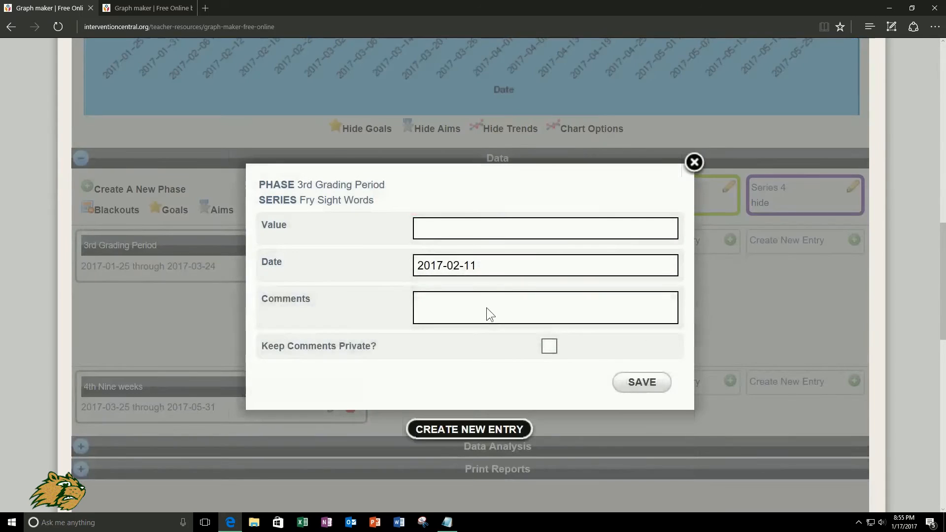
{"action": "left_click", "coordinate": [694, 162]}
{"action": "scroll", "coordinate": [384, 256], "scroll_direction": "up", "scroll_amount": 7}
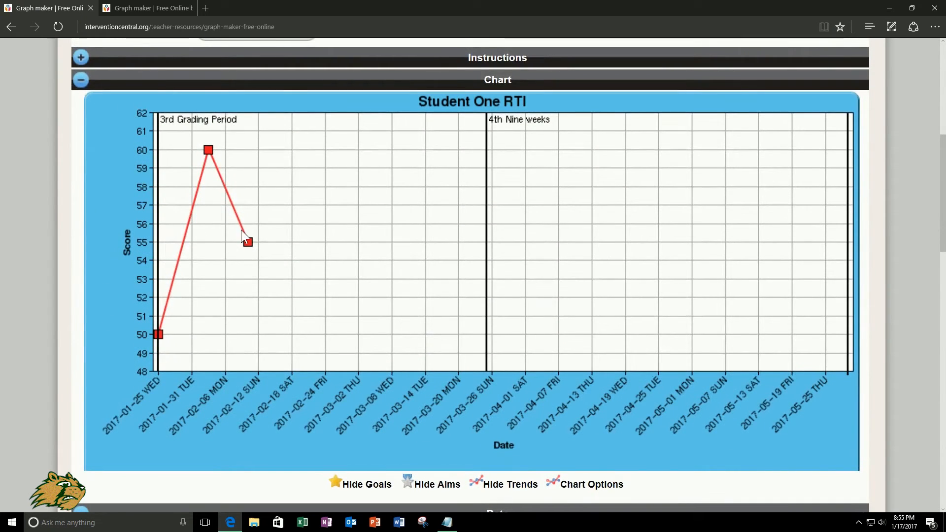
{"action": "scroll", "coordinate": [344, 253], "scroll_direction": "down", "scroll_amount": 8}
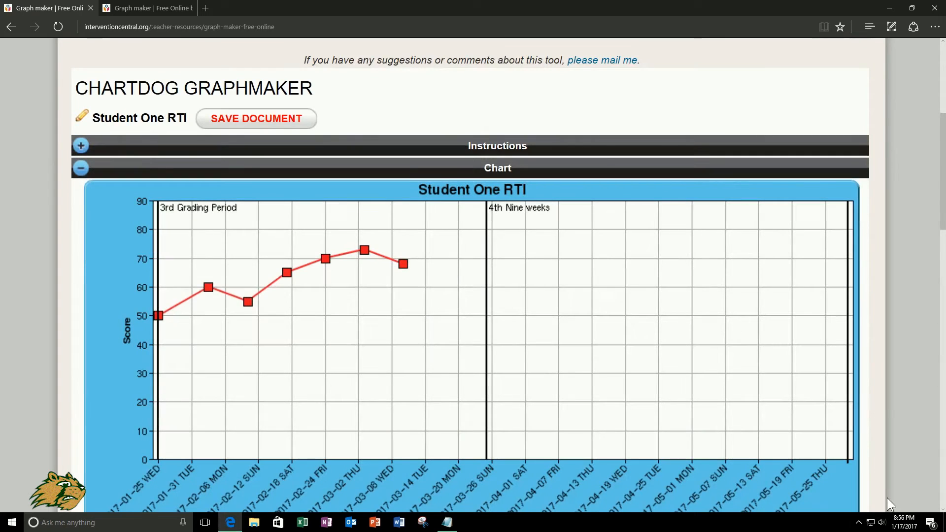
Review the Fry Sight Words trend on the chart against its dated entries in the 3rd Grading Period
{"action": "scroll", "coordinate": [348, 297], "scroll_direction": "down", "scroll_amount": 3}
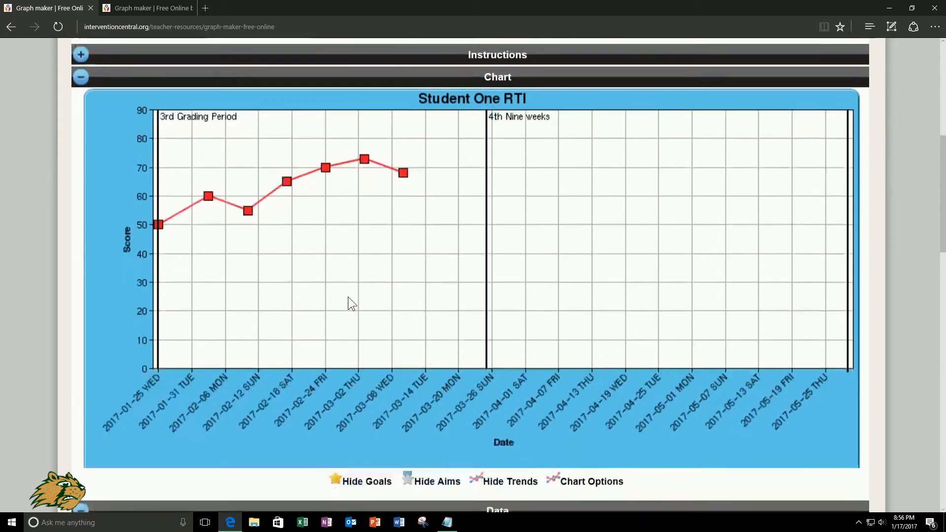
{"action": "scroll", "coordinate": [339, 239], "scroll_direction": "down", "scroll_amount": 4}
{"action": "scroll", "coordinate": [340, 238], "scroll_direction": "down", "scroll_amount": 5}
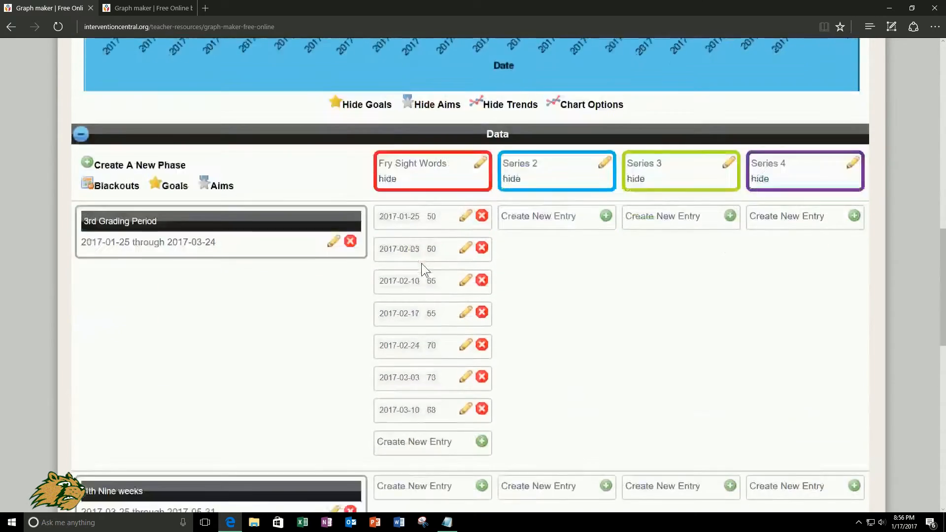
{"action": "scroll", "coordinate": [432, 315], "scroll_direction": "up", "scroll_amount": 10}
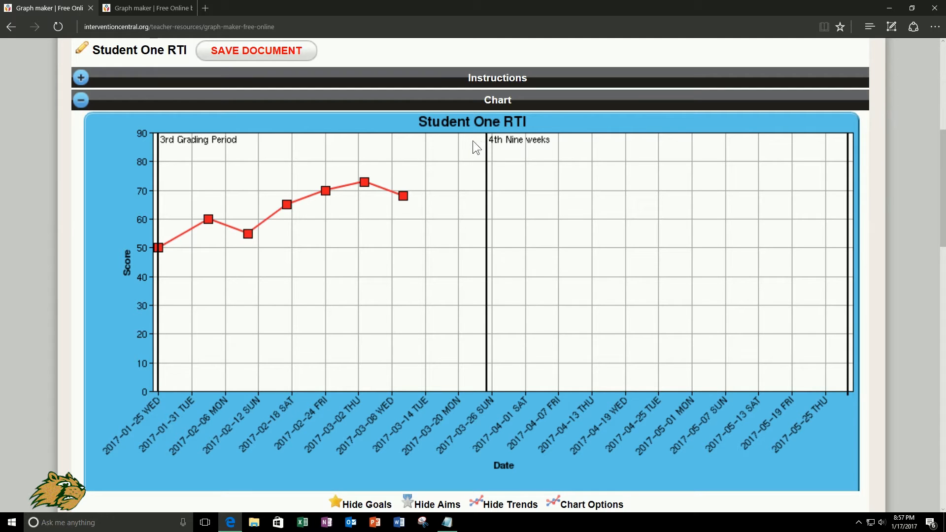
Create a custom aim for the chart and name it "Aim line one"
{"action": "scroll", "coordinate": [212, 191], "scroll_direction": "down", "scroll_amount": 5}
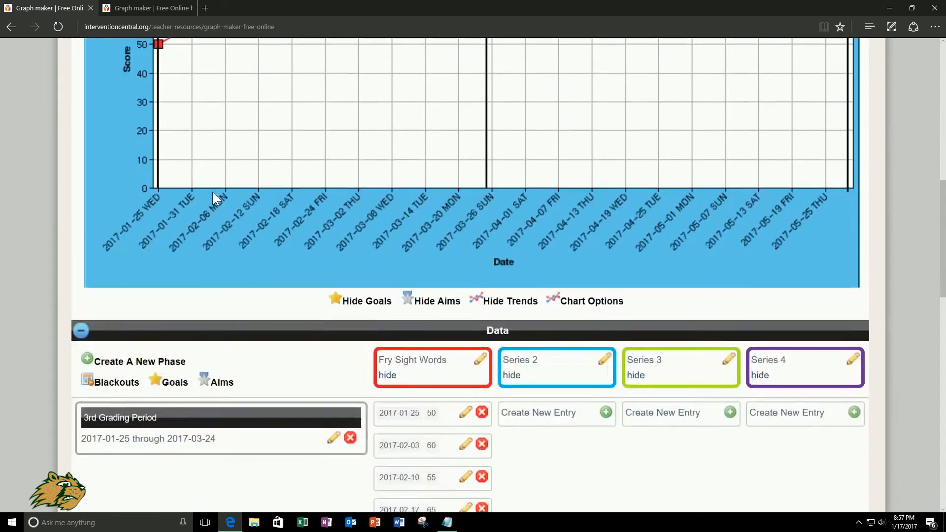
{"action": "scroll", "coordinate": [306, 252], "scroll_direction": "down", "scroll_amount": 3}
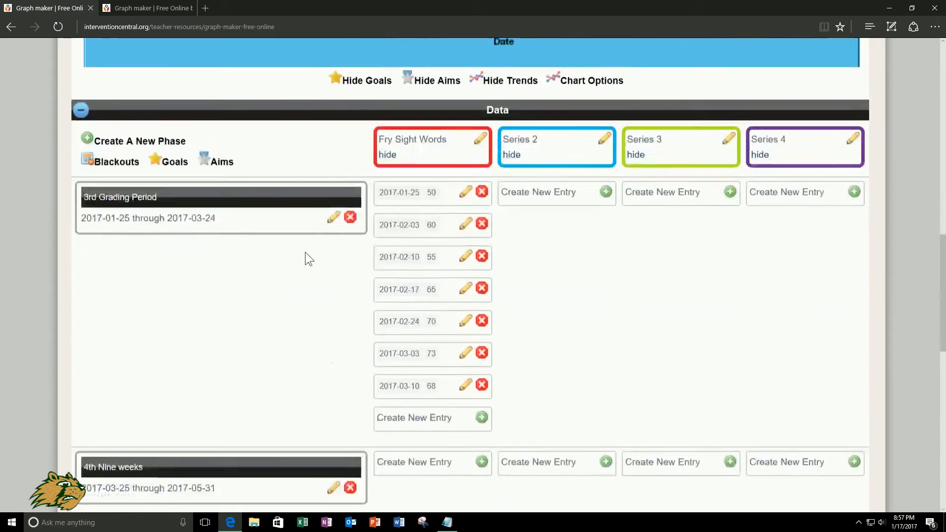
{"action": "scroll", "coordinate": [285, 260], "scroll_direction": "up", "scroll_amount": 1}
{"action": "scroll", "coordinate": [227, 212], "scroll_direction": "up", "scroll_amount": 1}
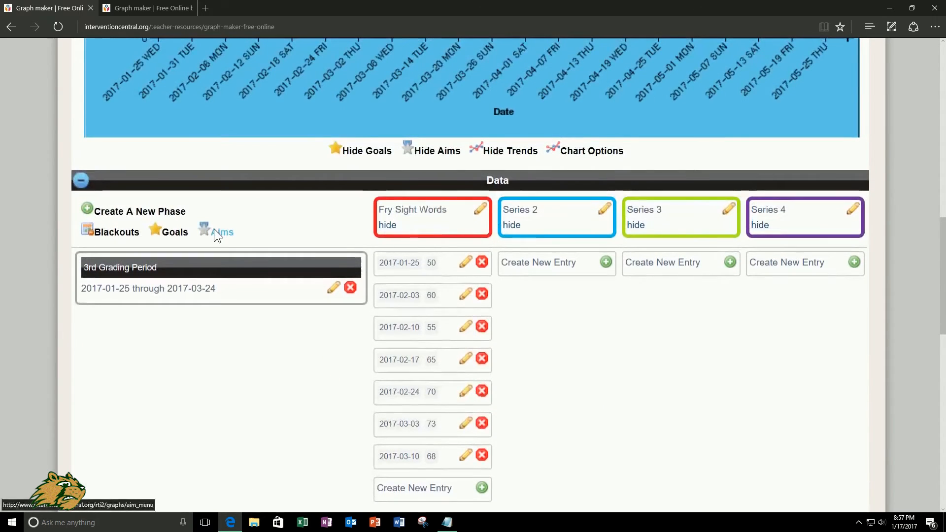
{"action": "left_click", "coordinate": [214, 228]}
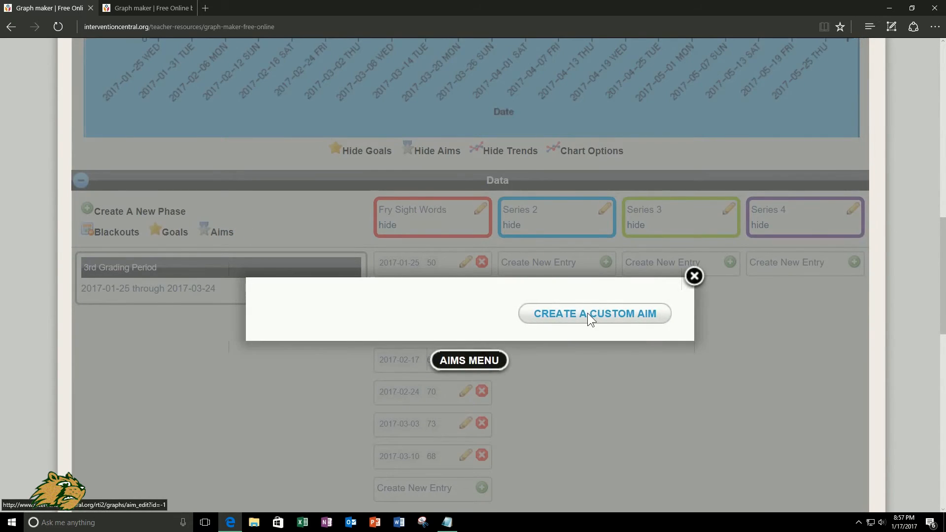
{"action": "left_click", "coordinate": [581, 315]}
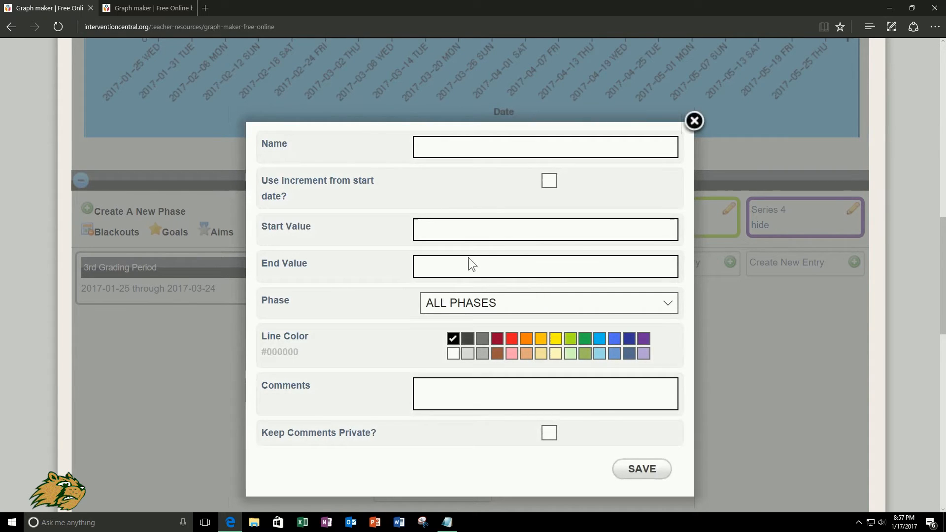
{"action": "left_click", "coordinate": [435, 146]}
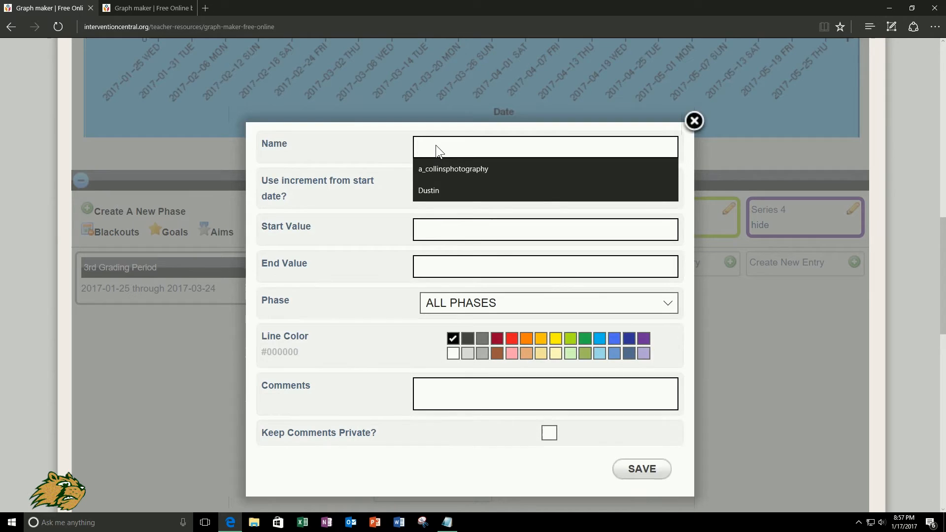
{"action": "type", "text": "Aim line one"}
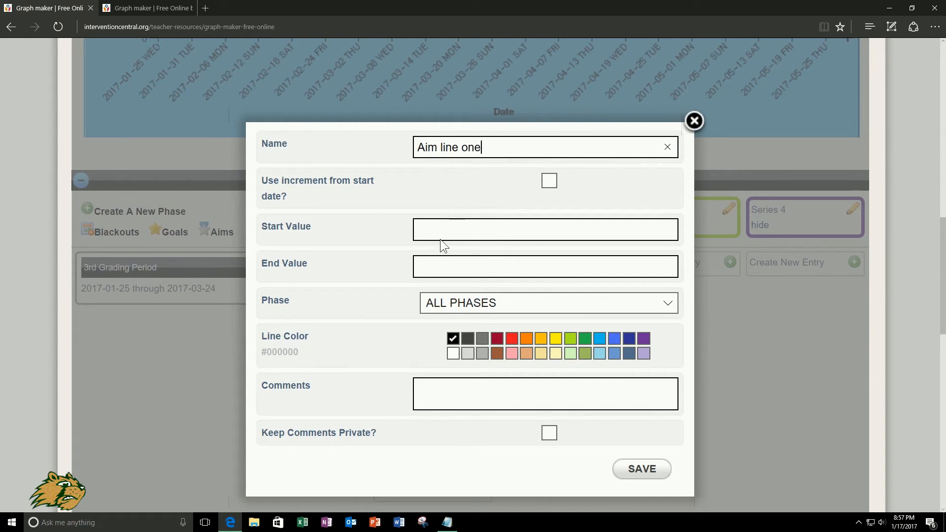
Set the aim's start value to 60 and its end value to 100
{"action": "left_click", "coordinate": [440, 232]}
{"action": "scroll", "coordinate": [796, 123], "scroll_direction": "up", "scroll_amount": 6}
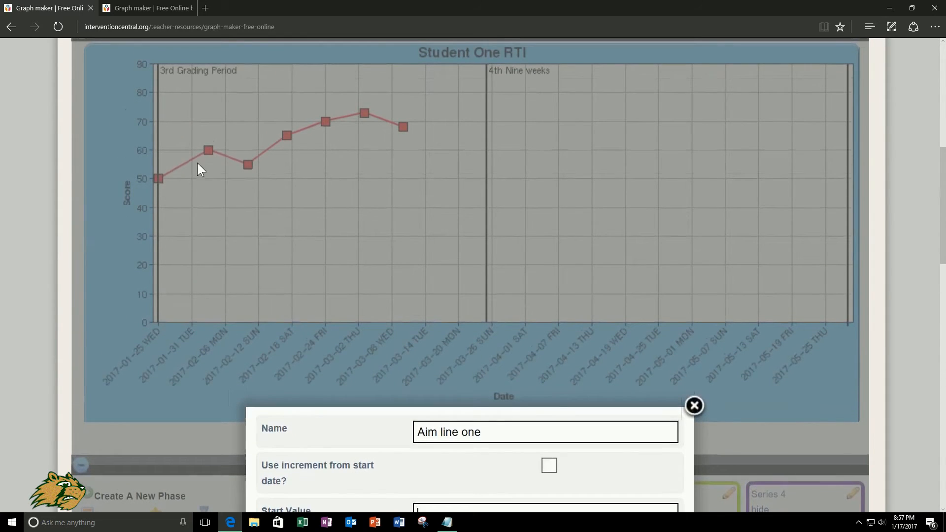
{"action": "scroll", "coordinate": [442, 316], "scroll_direction": "down", "scroll_amount": 2}
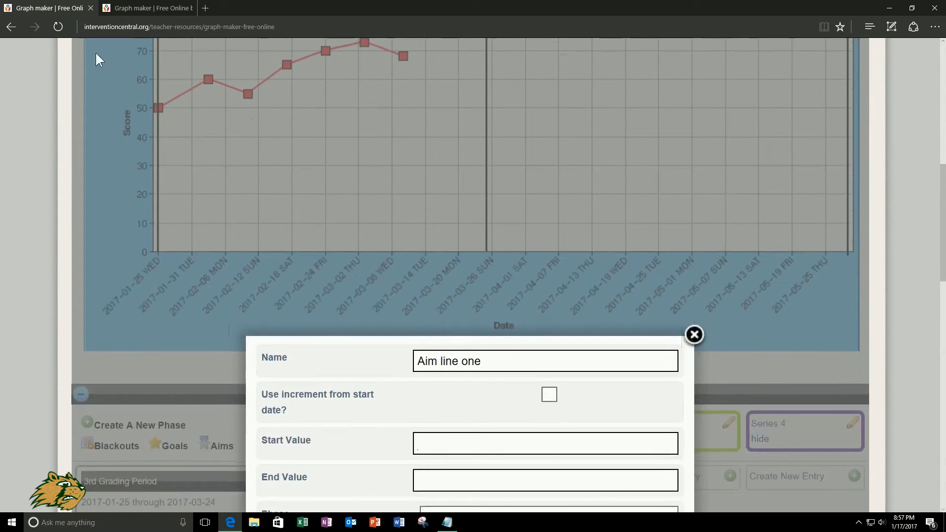
{"action": "scroll", "coordinate": [459, 335], "scroll_direction": "down", "scroll_amount": 2}
{"action": "type", "text": "60"}
{"action": "scroll", "coordinate": [399, 297], "scroll_direction": "up", "scroll_amount": 5}
{"action": "scroll", "coordinate": [443, 315], "scroll_direction": "down", "scroll_amount": 5}
{"action": "left_click", "coordinate": [434, 413]}
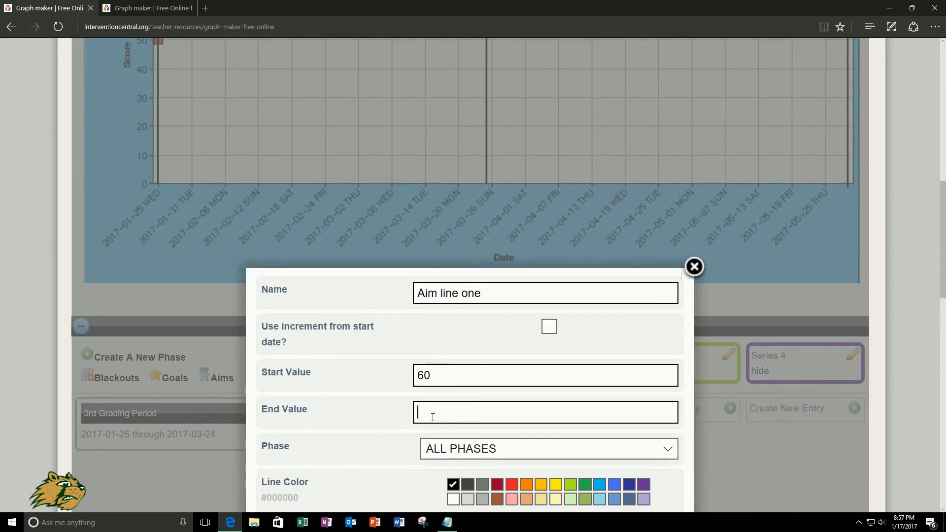
{"action": "type", "text": "100"}
Apply the aim line to ALL PHASES, keep its line color black, and save it
{"action": "left_click", "coordinate": [476, 456]}
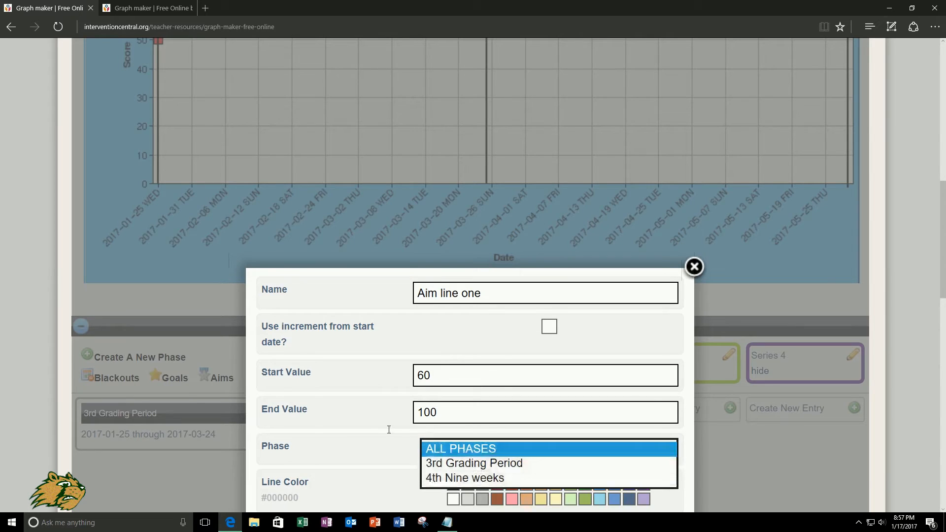
{"action": "left_click", "coordinate": [444, 450]}
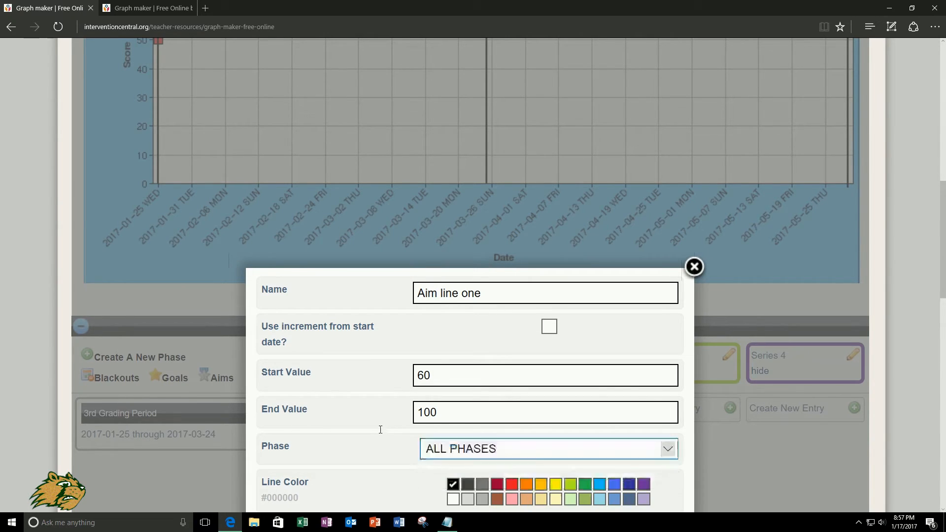
{"action": "scroll", "coordinate": [833, 417], "scroll_direction": "down", "scroll_amount": 1}
{"action": "scroll", "coordinate": [833, 417], "scroll_direction": "down", "scroll_amount": 1}
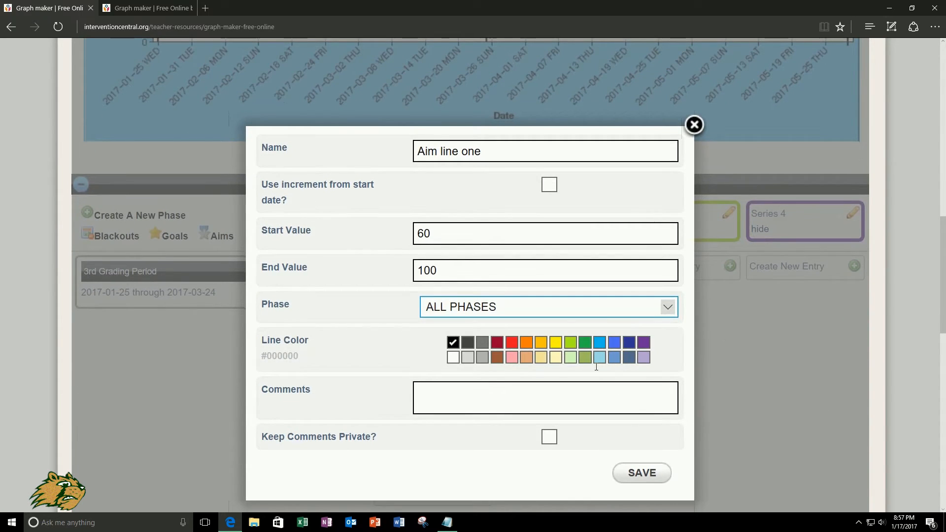
{"action": "scroll", "coordinate": [342, 321], "scroll_direction": "up", "scroll_amount": 3}
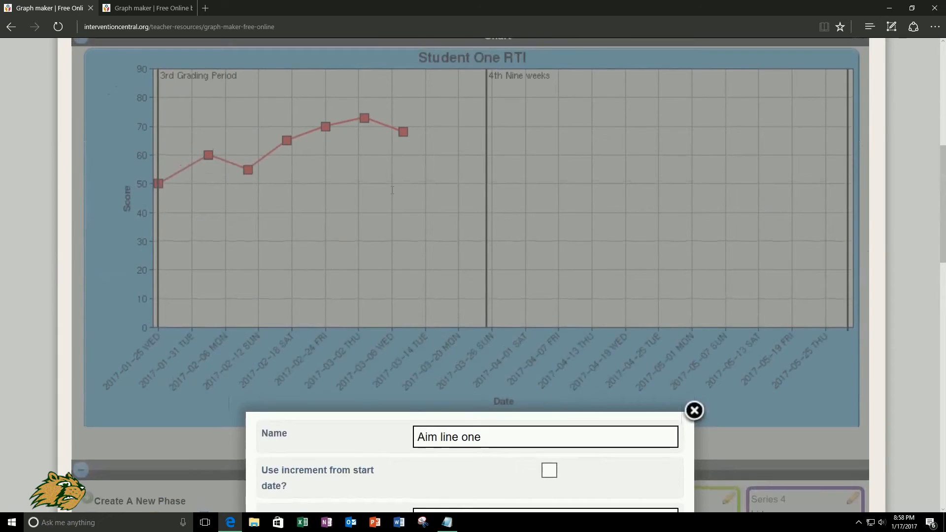
{"action": "scroll", "coordinate": [597, 407], "scroll_direction": "down", "scroll_amount": 3}
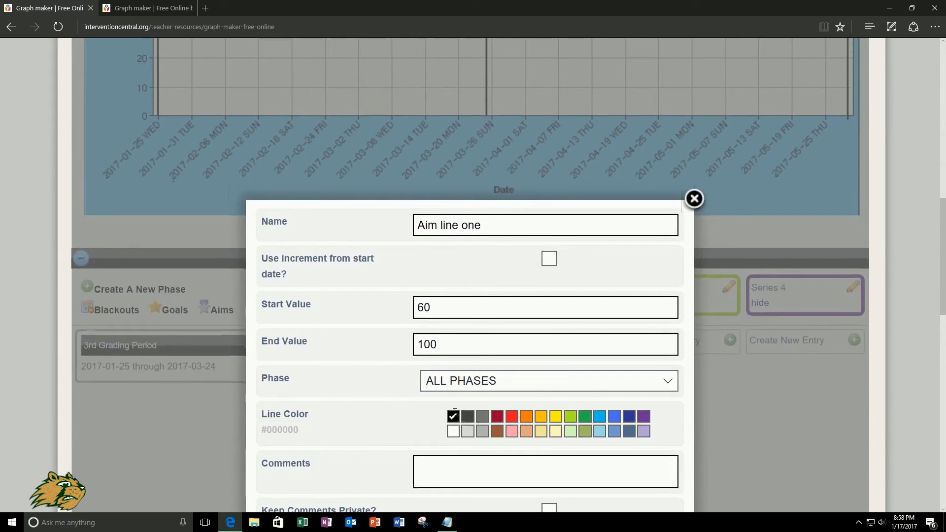
{"action": "scroll", "coordinate": [530, 410], "scroll_direction": "down", "scroll_amount": 3}
{"action": "left_click", "coordinate": [642, 335]}
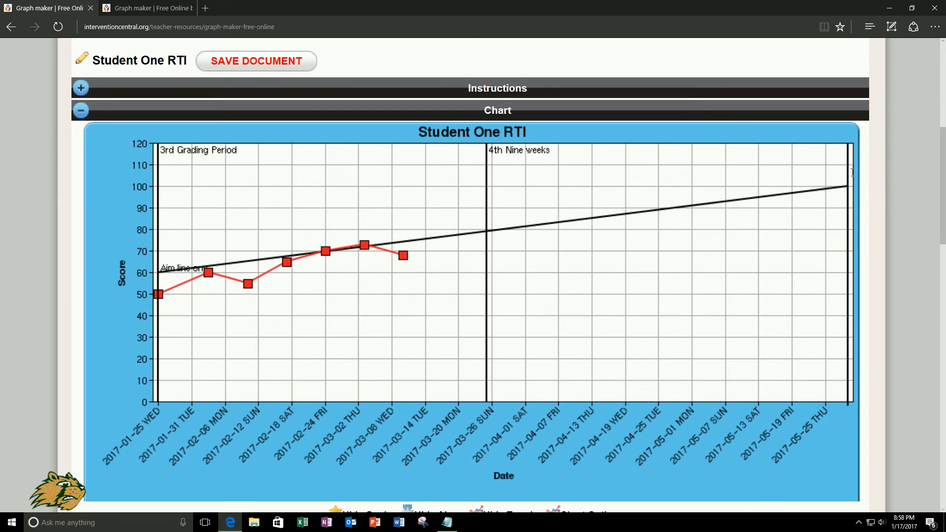
Review the aim line against the Fry Sight Words scores on the chart and look over the Data Analysis options
{"action": "scroll", "coordinate": [853, 172], "scroll_direction": "down", "scroll_amount": 2}
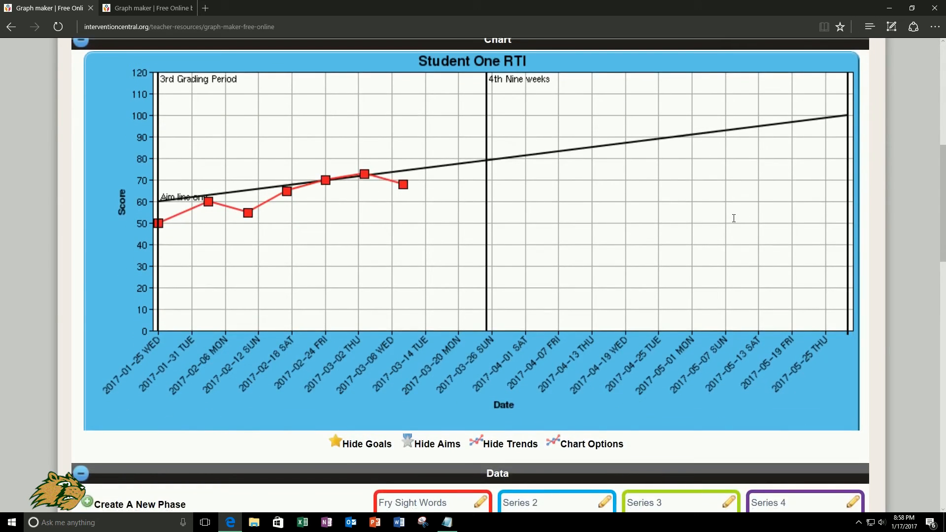
{"action": "scroll", "coordinate": [734, 218], "scroll_direction": "down", "scroll_amount": 3}
{"action": "scroll", "coordinate": [816, 393], "scroll_direction": "up", "scroll_amount": 6}
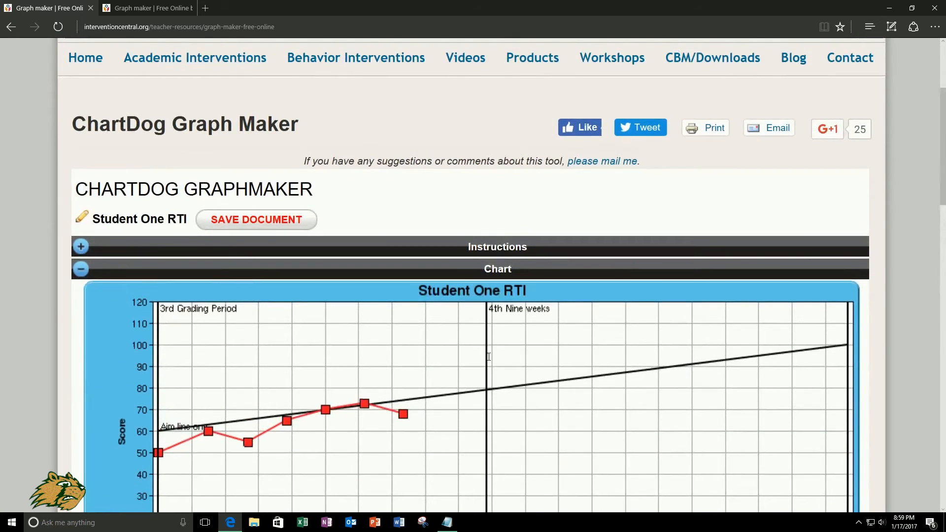
{"action": "scroll", "coordinate": [488, 356], "scroll_direction": "down", "scroll_amount": 4}
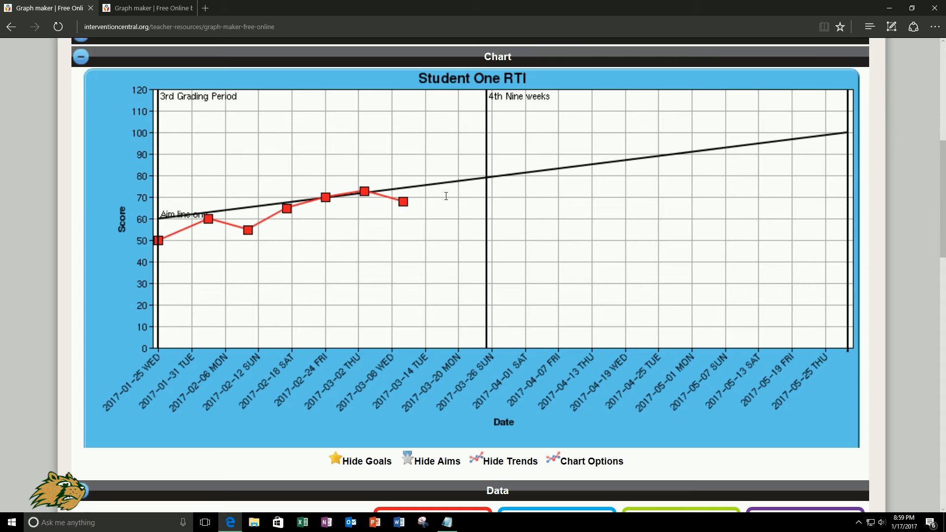
{"action": "scroll", "coordinate": [391, 189], "scroll_direction": "down", "scroll_amount": 6}
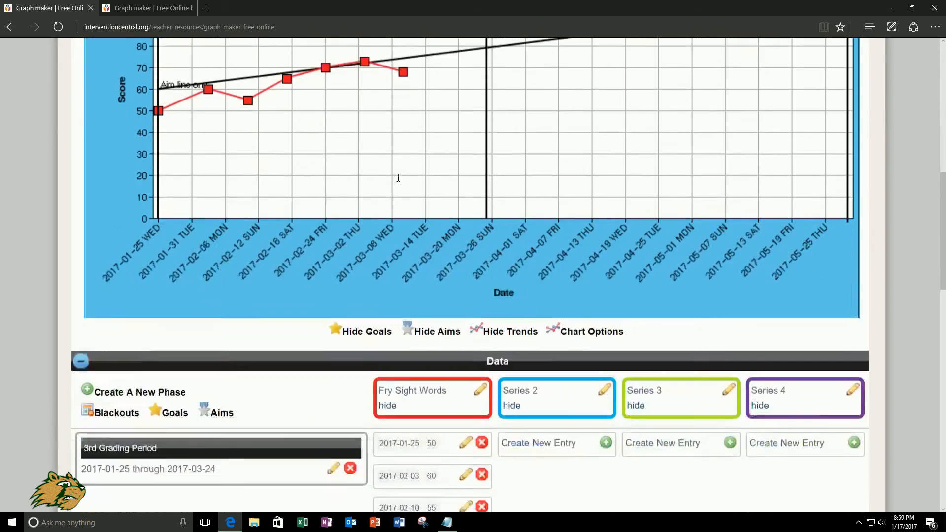
{"action": "scroll", "coordinate": [345, 133], "scroll_direction": "down", "scroll_amount": 6}
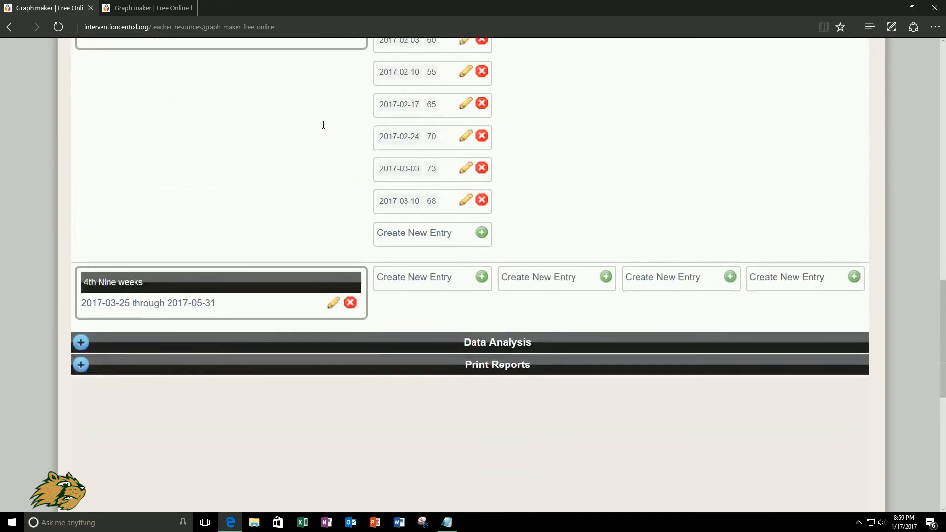
{"action": "scroll", "coordinate": [291, 110], "scroll_direction": "down", "scroll_amount": 2}
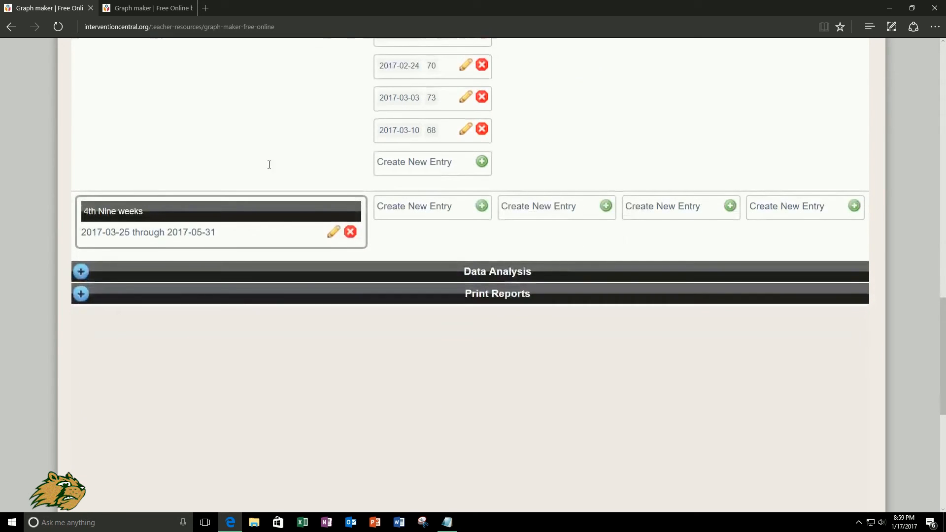
{"action": "left_click", "coordinate": [270, 282]}
{"action": "scroll", "coordinate": [181, 281], "scroll_direction": "down", "scroll_amount": 1}
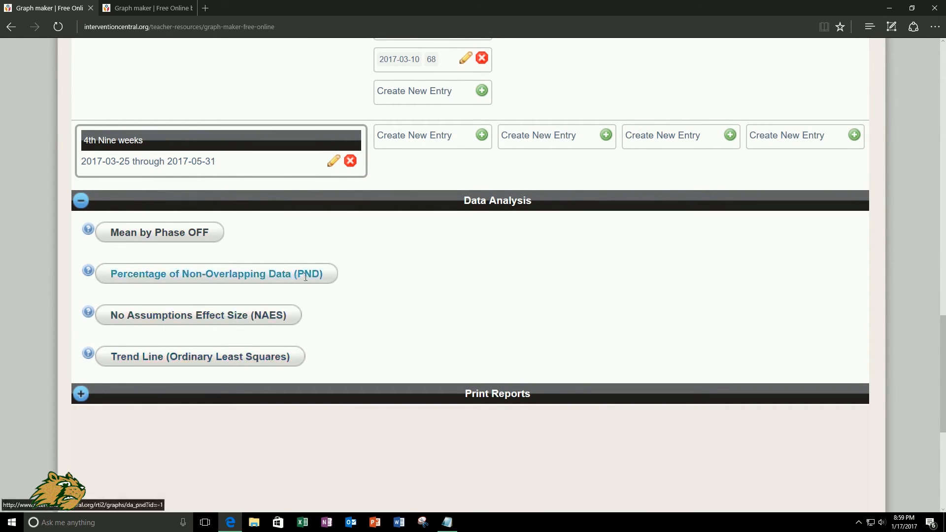
{"action": "left_click", "coordinate": [82, 201]}
Save the report options with the chart, data table and all comments displayed, and open the generated PDF report
{"action": "left_click", "coordinate": [81, 222]}
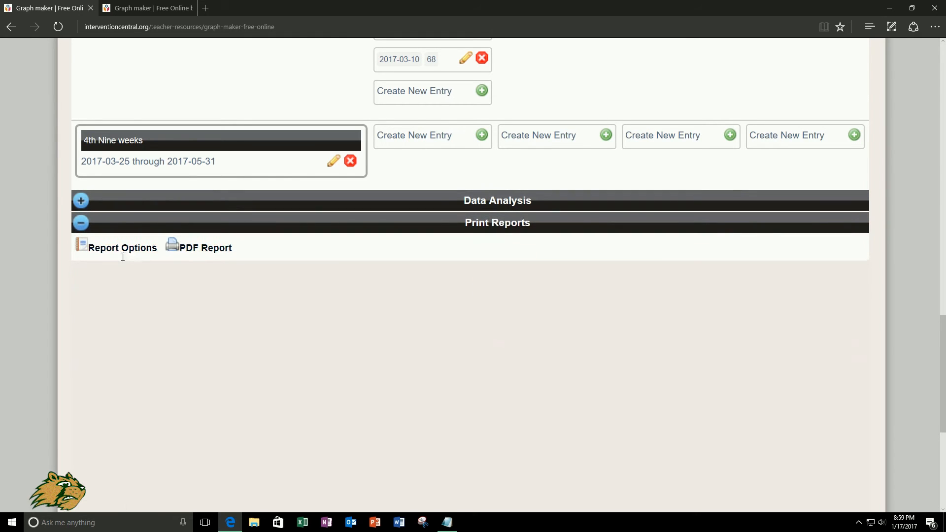
{"action": "left_click", "coordinate": [109, 247]}
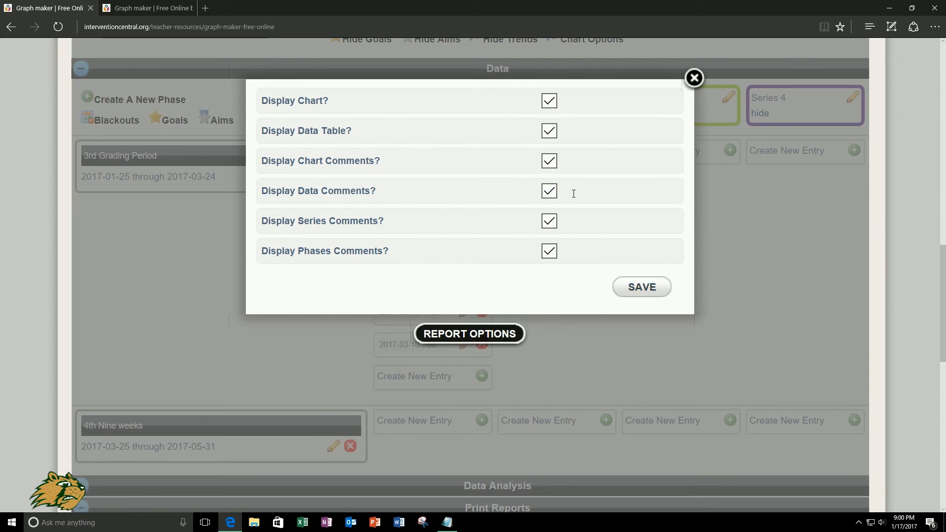
{"action": "left_click", "coordinate": [638, 288]}
{"action": "scroll", "coordinate": [517, 306], "scroll_direction": "down", "scroll_amount": 4}
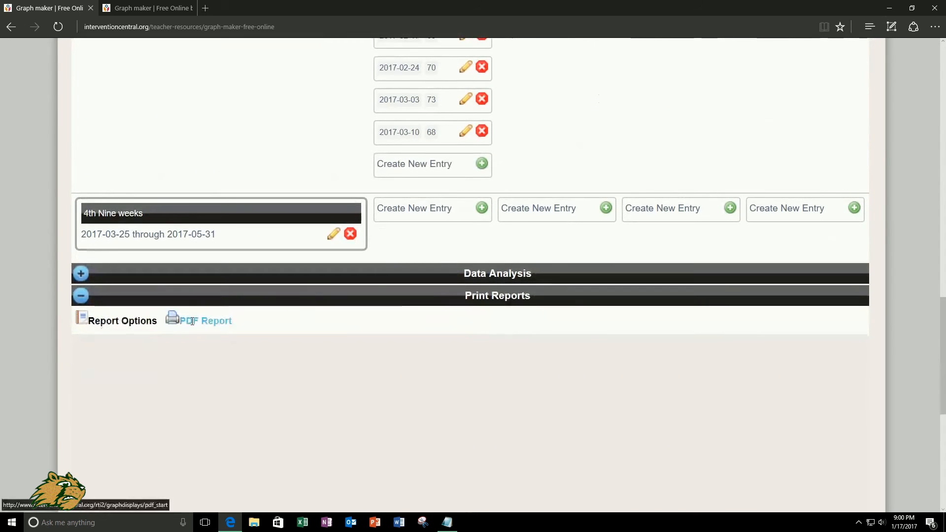
{"action": "left_click", "coordinate": [192, 321]}
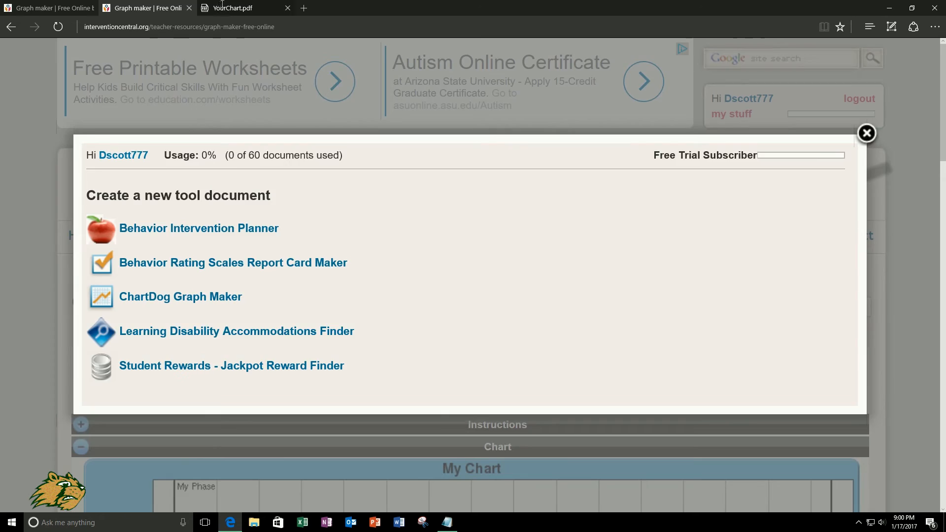
{"action": "left_click", "coordinate": [222, 4]}
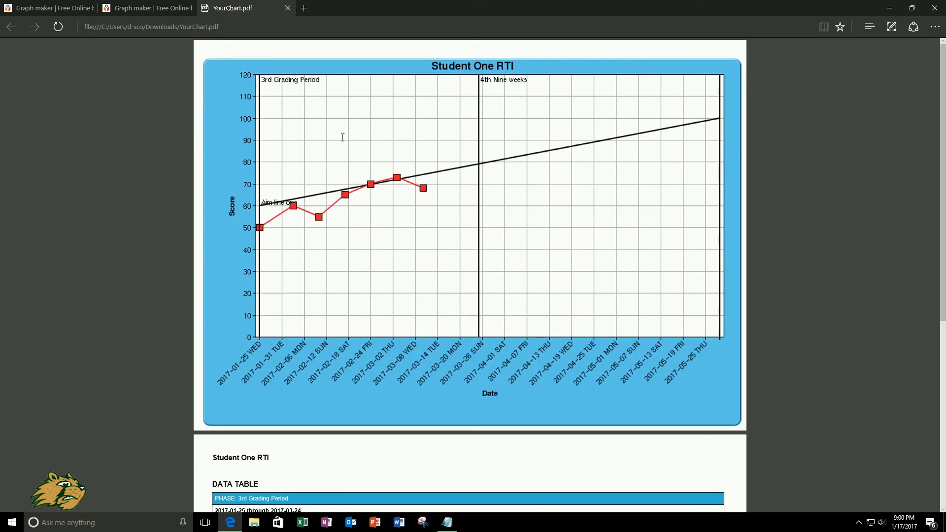
Review the chart, data table and aims section in the PDF report
{"action": "scroll", "coordinate": [476, 202], "scroll_direction": "down", "scroll_amount": 6}
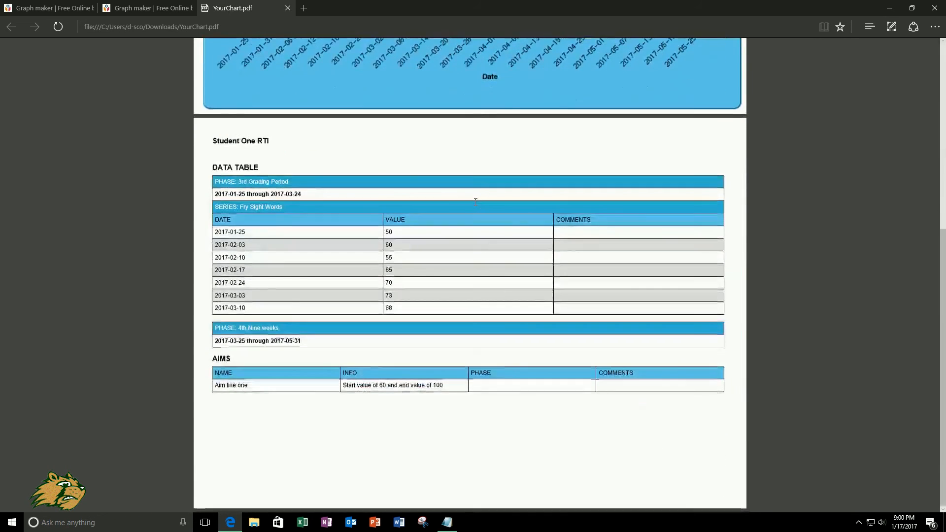
{"action": "scroll", "coordinate": [474, 201], "scroll_direction": "up", "scroll_amount": 6}
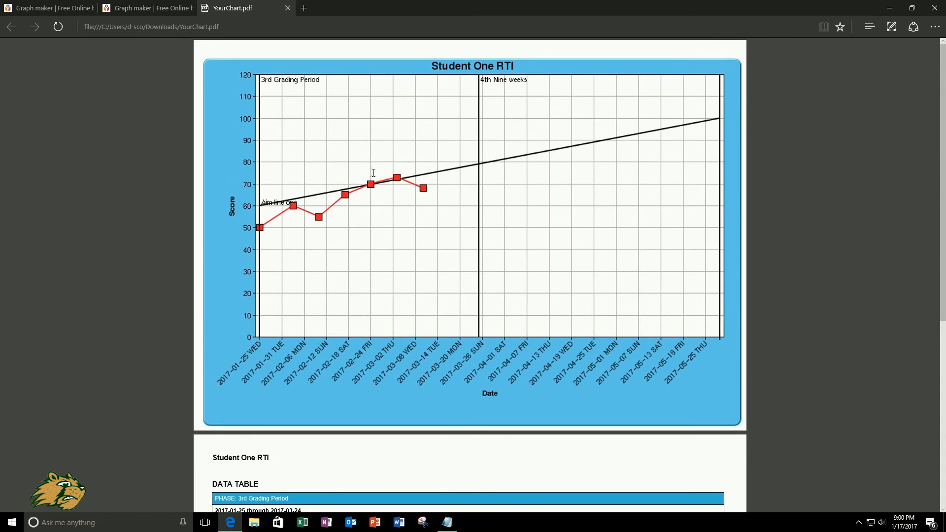
{"action": "scroll", "coordinate": [373, 173], "scroll_direction": "down", "scroll_amount": 5}
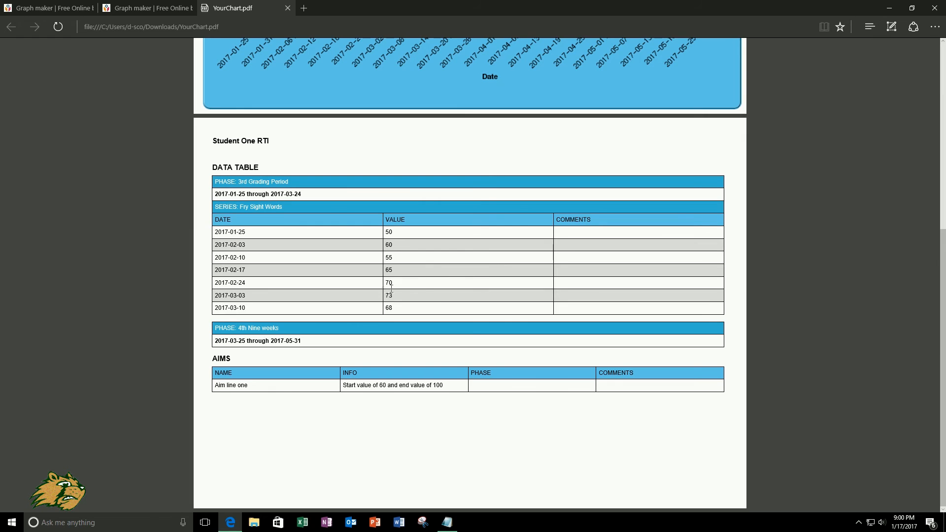
{"action": "scroll", "coordinate": [448, 291], "scroll_direction": "up", "scroll_amount": 4}
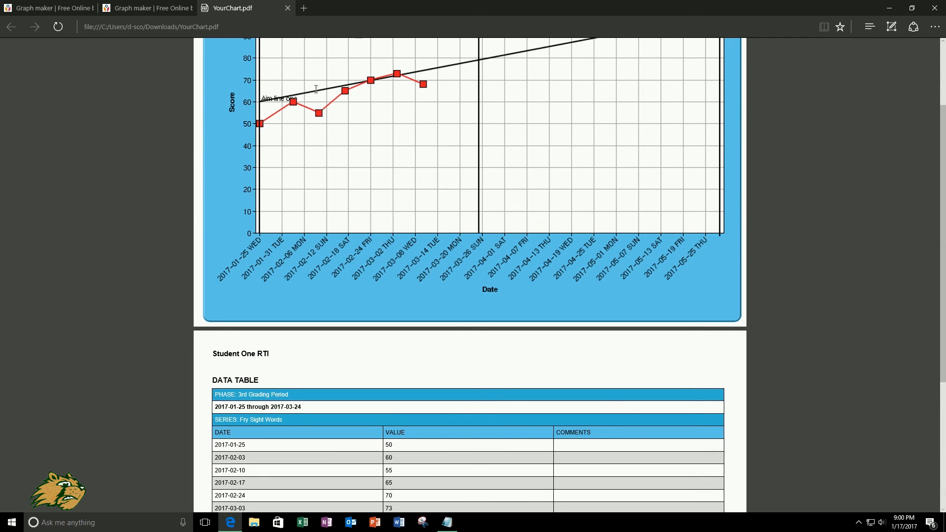
{"action": "scroll", "coordinate": [466, 266], "scroll_direction": "down", "scroll_amount": 4}
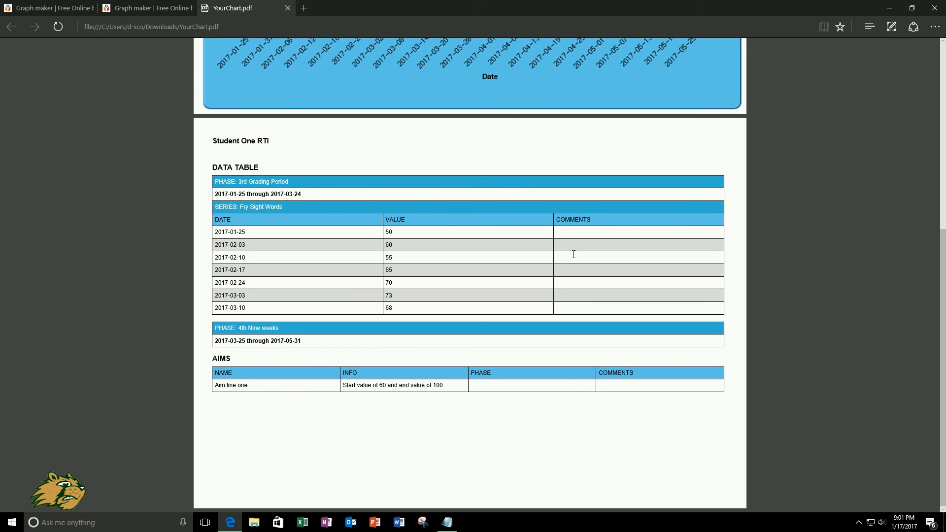
{"action": "scroll", "coordinate": [565, 262], "scroll_direction": "up", "scroll_amount": 6}
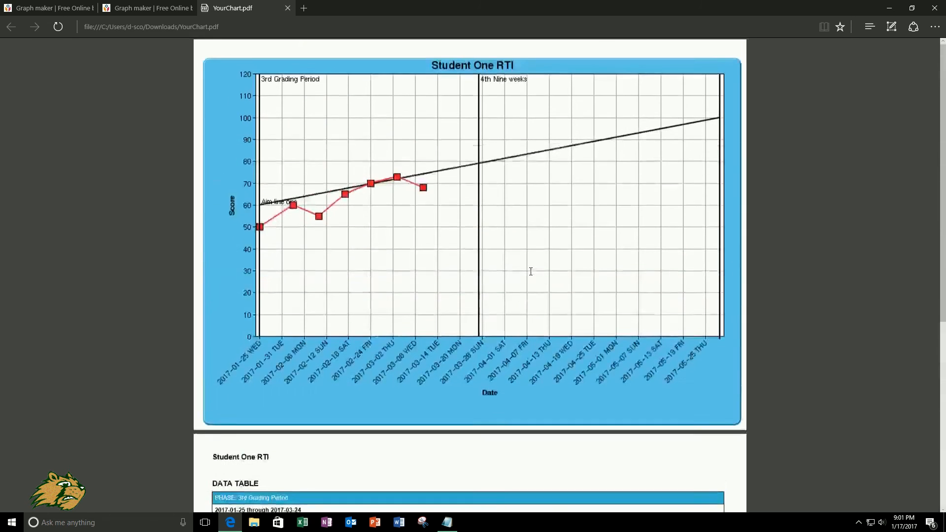
{"action": "scroll", "coordinate": [515, 272], "scroll_direction": "down", "scroll_amount": 6}
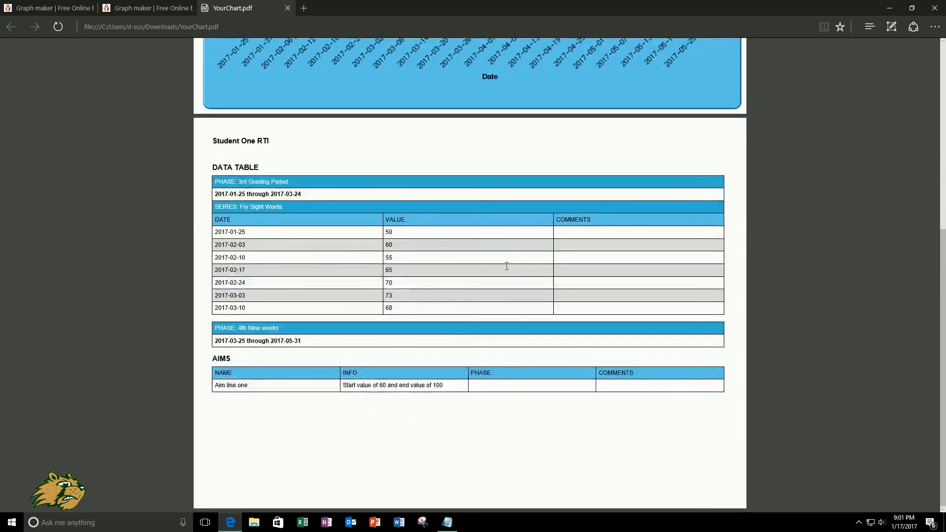
Look over the chart page of the PDF report once more and return to the ChartDog Graph Maker page
{"action": "scroll", "coordinate": [422, 343], "scroll_direction": "up", "scroll_amount": 6}
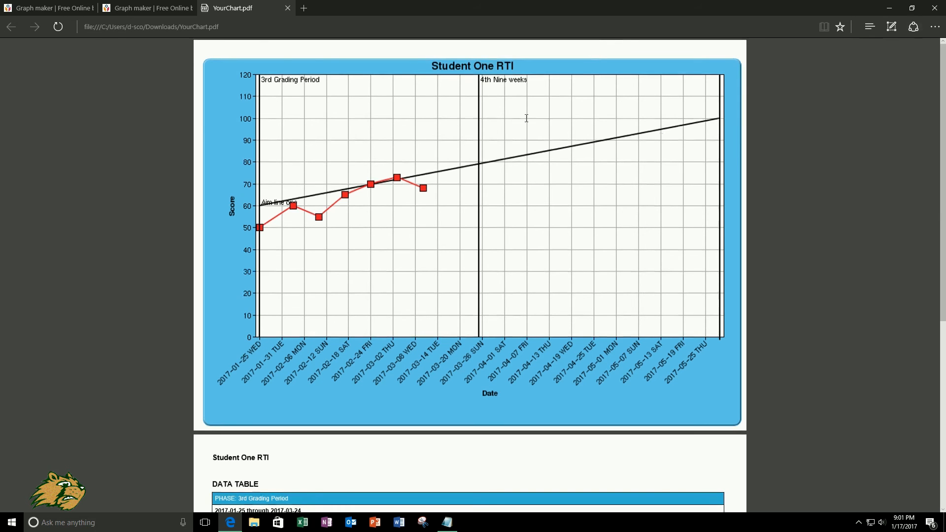
{"action": "scroll", "coordinate": [686, 308], "scroll_direction": "down", "scroll_amount": 6}
{"action": "scroll", "coordinate": [660, 338], "scroll_direction": "up", "scroll_amount": 6}
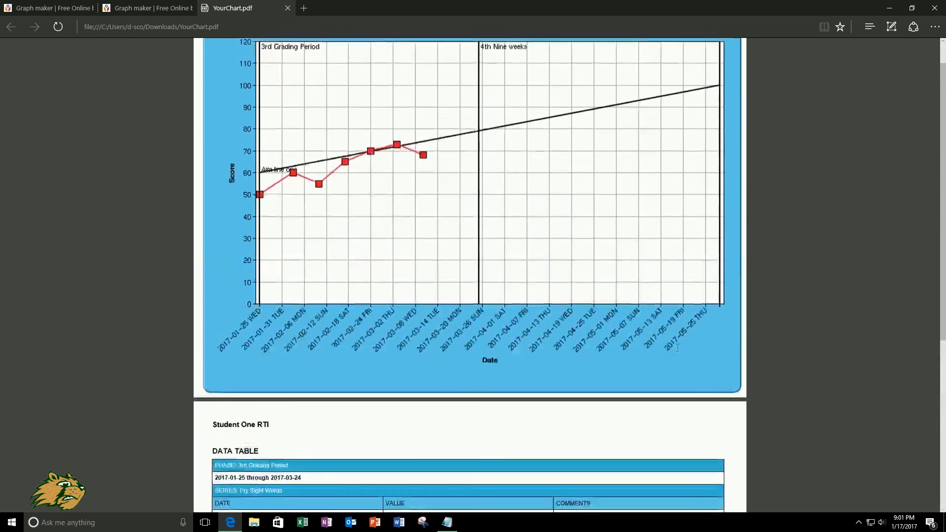
{"action": "left_click", "coordinate": [143, 8]}
{"action": "left_click", "coordinate": [59, 8]}
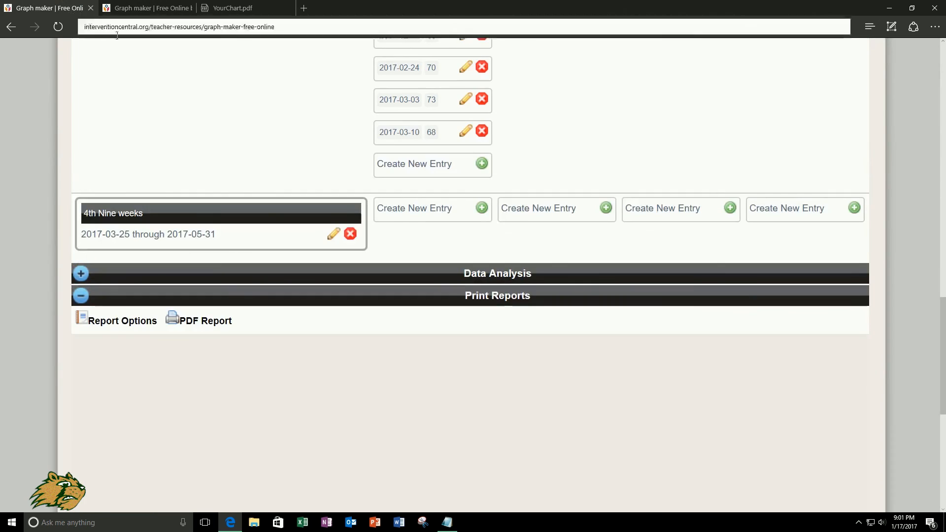
Check the Student One RTI chart and its data entries in ChartDog Graph Maker, and save the document
{"action": "scroll", "coordinate": [349, 199], "scroll_direction": "up", "scroll_amount": 6}
{"action": "scroll", "coordinate": [349, 199], "scroll_direction": "up", "scroll_amount": 10}
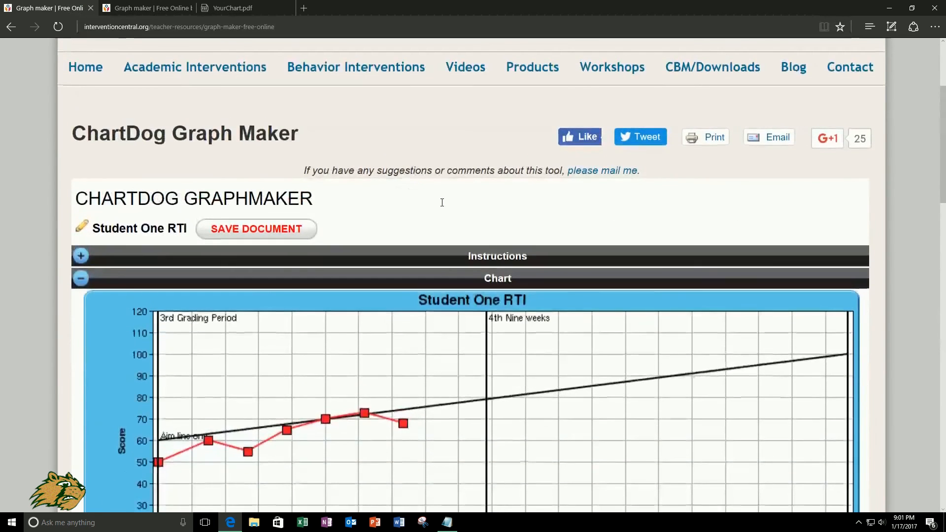
{"action": "scroll", "coordinate": [458, 212], "scroll_direction": "down", "scroll_amount": 3}
{"action": "scroll", "coordinate": [258, 170], "scroll_direction": "up", "scroll_amount": 2}
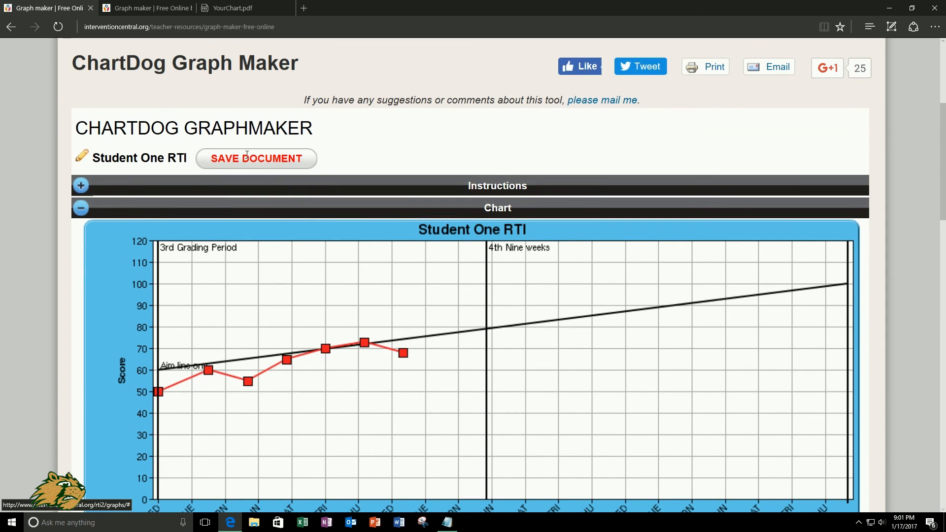
{"action": "scroll", "coordinate": [348, 148], "scroll_direction": "down", "scroll_amount": 15}
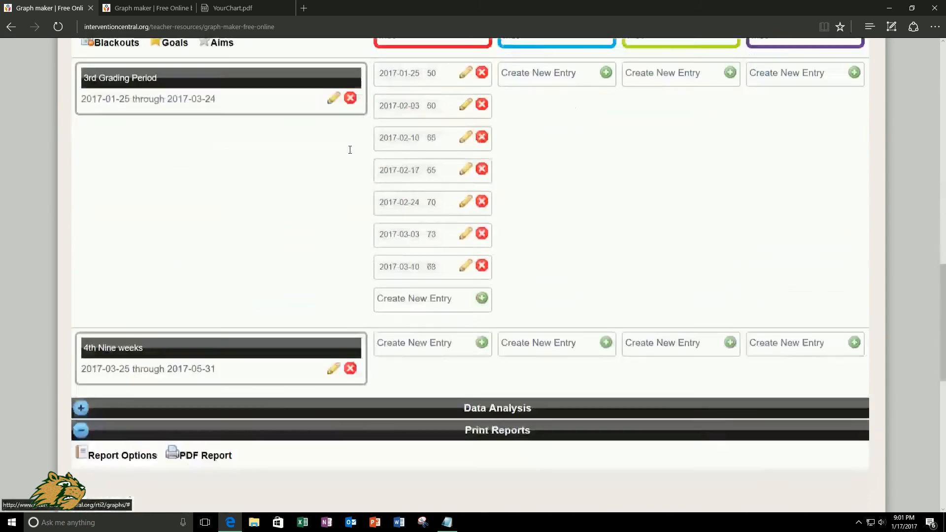
{"action": "scroll", "coordinate": [366, 184], "scroll_direction": "up", "scroll_amount": 15}
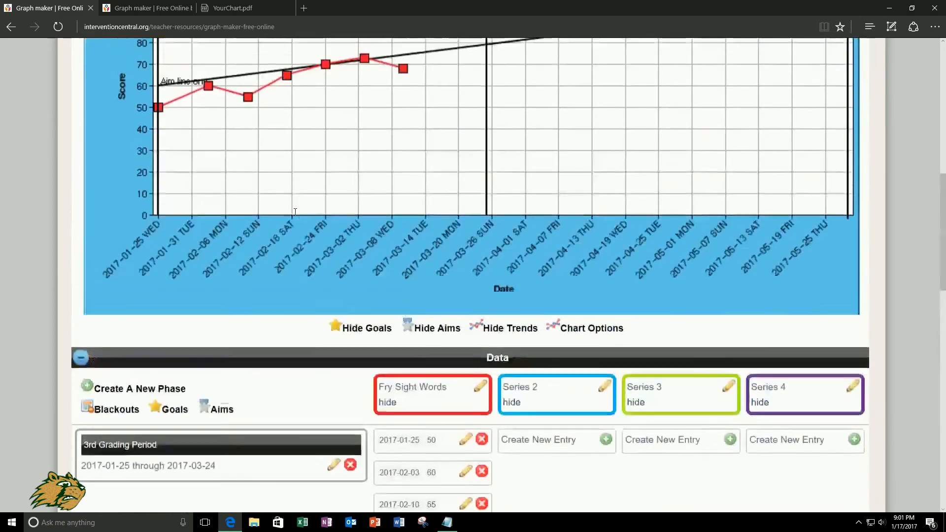
{"action": "scroll", "coordinate": [376, 260], "scroll_direction": "down", "scroll_amount": 8}
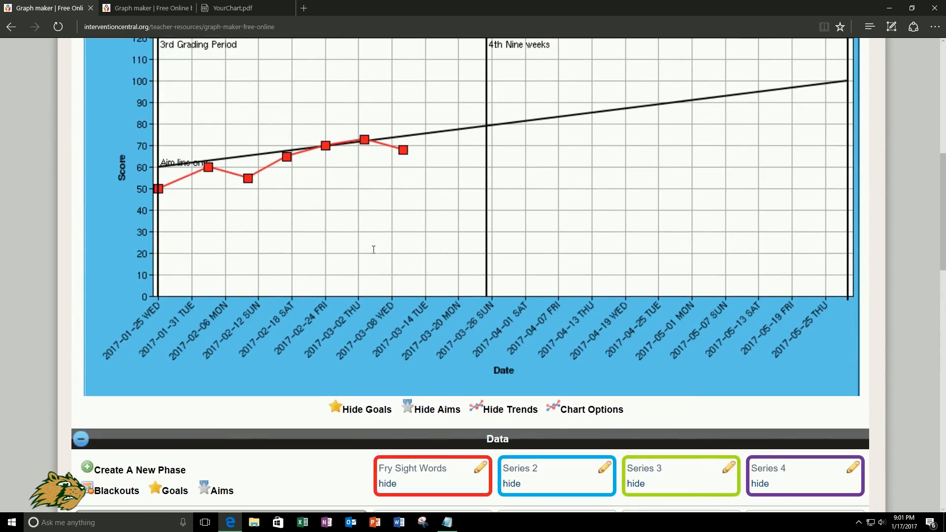
{"action": "scroll", "coordinate": [422, 276], "scroll_direction": "down", "scroll_amount": 2}
{"action": "scroll", "coordinate": [422, 302], "scroll_direction": "up", "scroll_amount": 12}
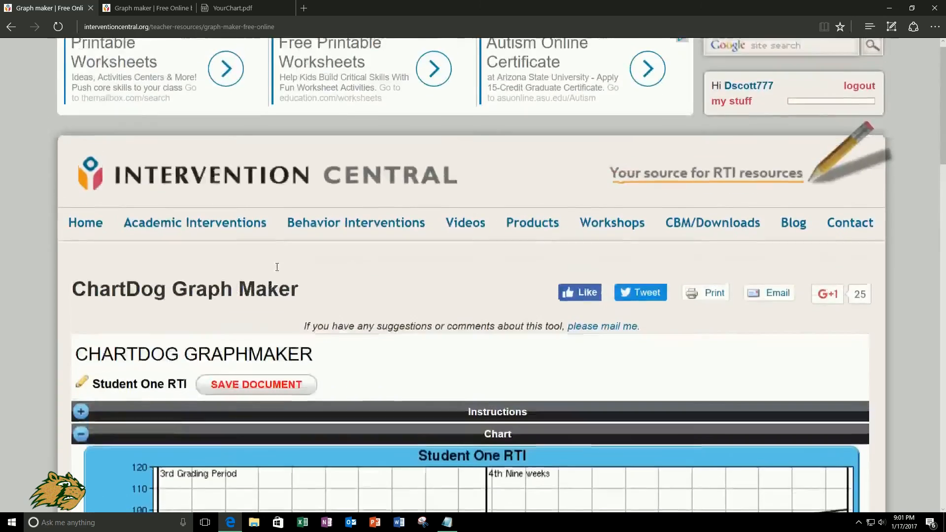
{"action": "scroll", "coordinate": [268, 312], "scroll_direction": "down", "scroll_amount": 2}
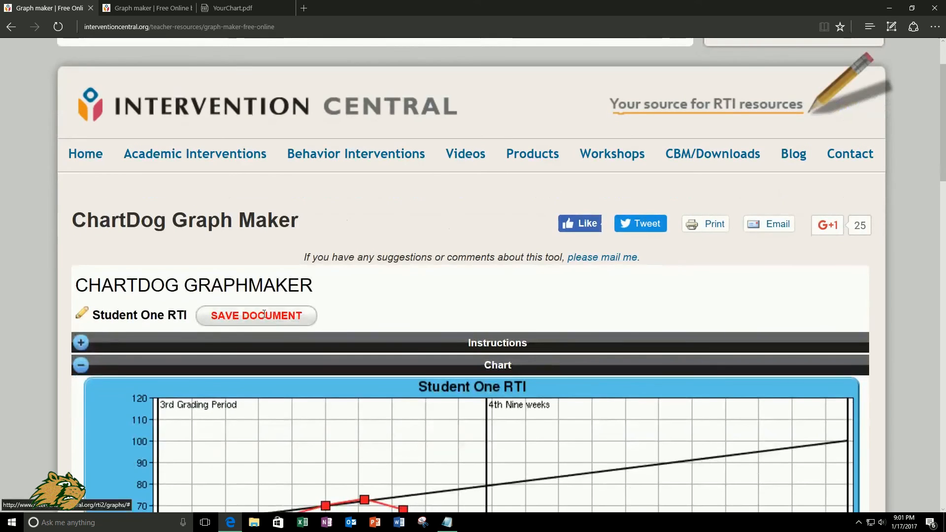
{"action": "left_click", "coordinate": [269, 314]}
Open the account's list of saved documents, check the Student One RTI entry, and close the list
{"action": "scroll", "coordinate": [555, 325], "scroll_direction": "up", "scroll_amount": 2}
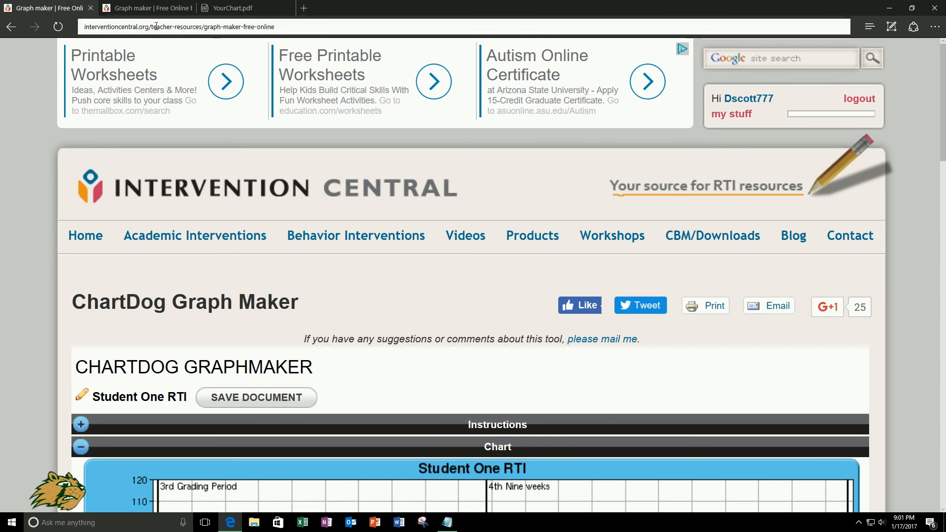
{"action": "left_click", "coordinate": [737, 114]}
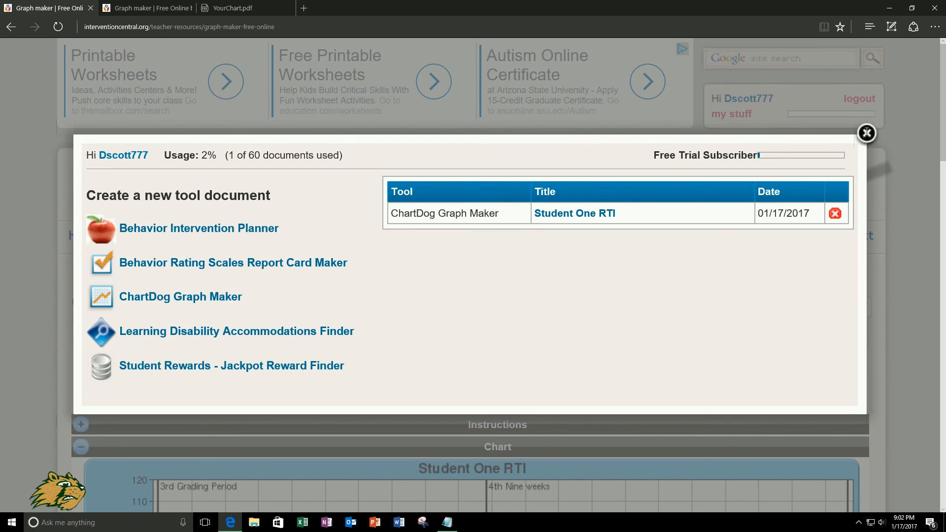
{"action": "left_click", "coordinate": [868, 134]}
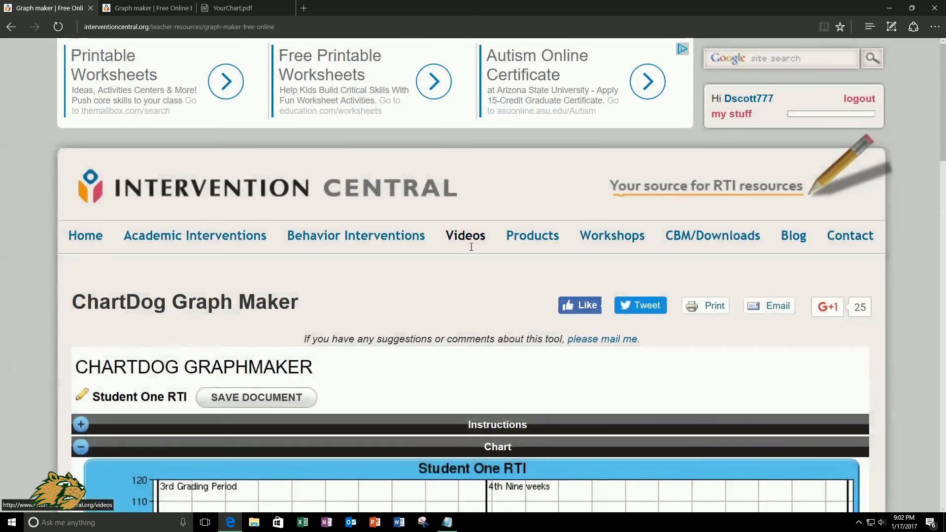
{"action": "scroll", "coordinate": [477, 242], "scroll_direction": "down", "scroll_amount": 8}
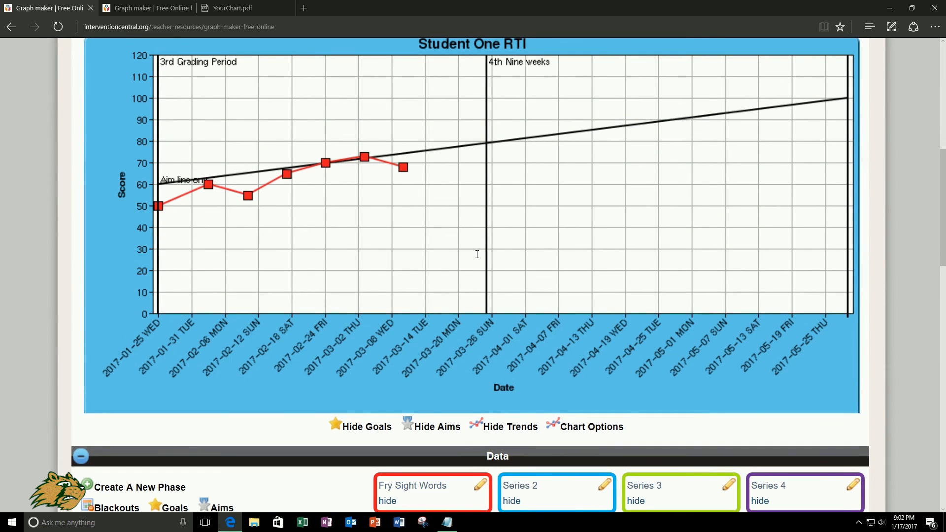
{"action": "scroll", "coordinate": [533, 266], "scroll_direction": "up", "scroll_amount": 1}
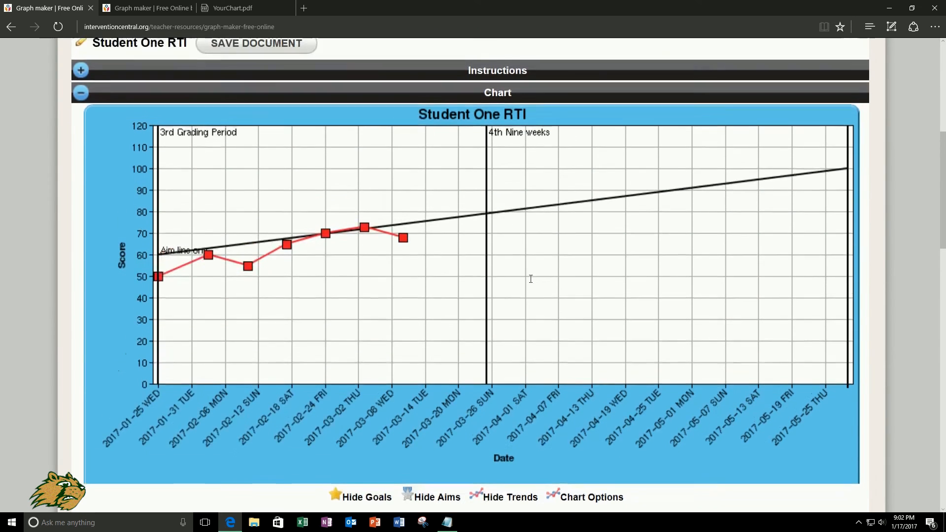
{"action": "scroll", "coordinate": [515, 256], "scroll_direction": "down", "scroll_amount": 8}
{"action": "scroll", "coordinate": [503, 257], "scroll_direction": "down", "scroll_amount": 10}
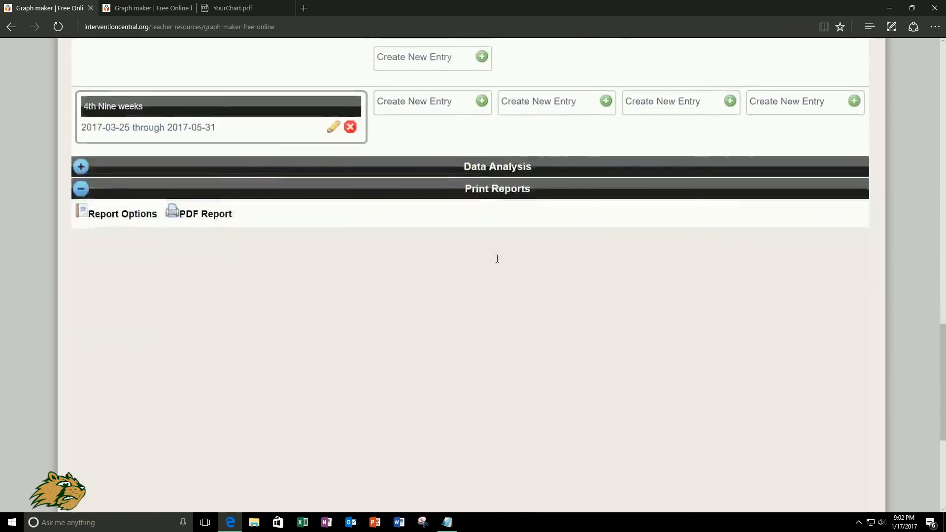
{"action": "scroll", "coordinate": [490, 269], "scroll_direction": "up", "scroll_amount": 11}
{"action": "scroll", "coordinate": [485, 271], "scroll_direction": "up", "scroll_amount": 15}
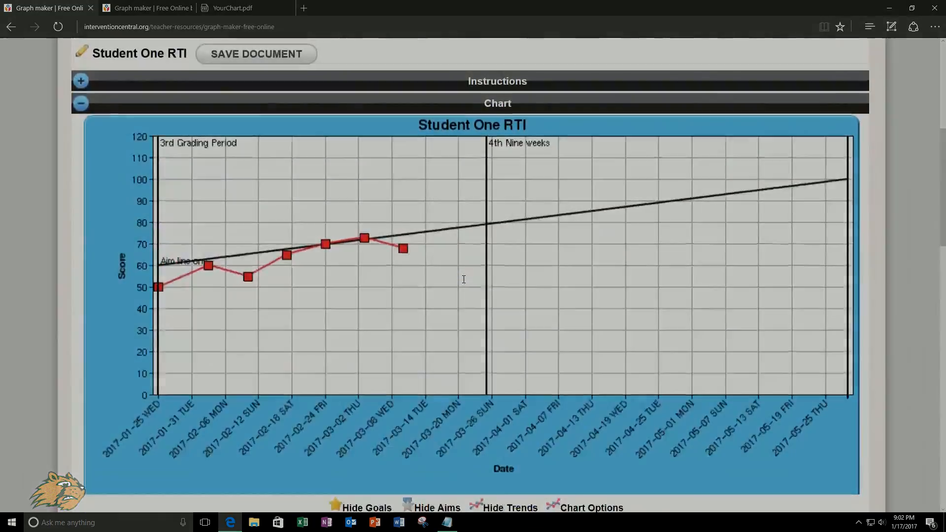